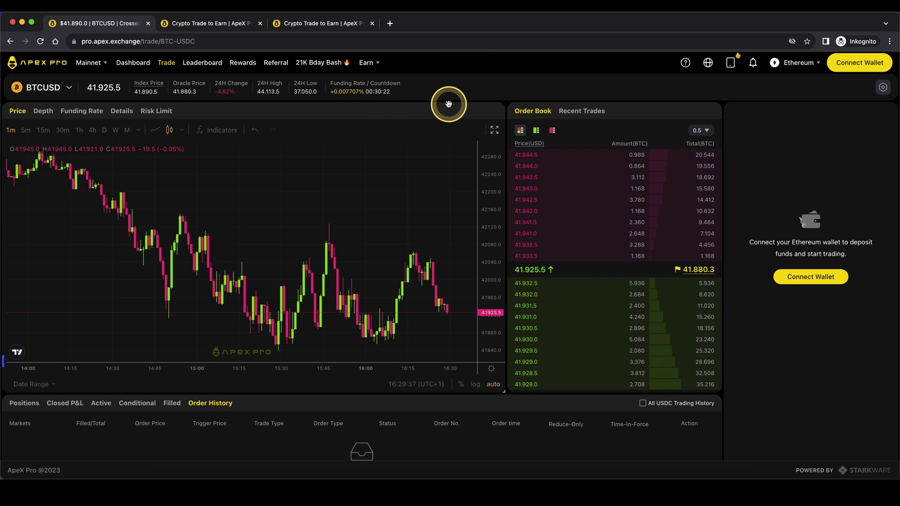
- Review the cashback rules on the ApeX Pro referral page
{"action": "left_click", "coordinate": [345, 23]}
{"action": "left_click", "coordinate": [412, 160]}
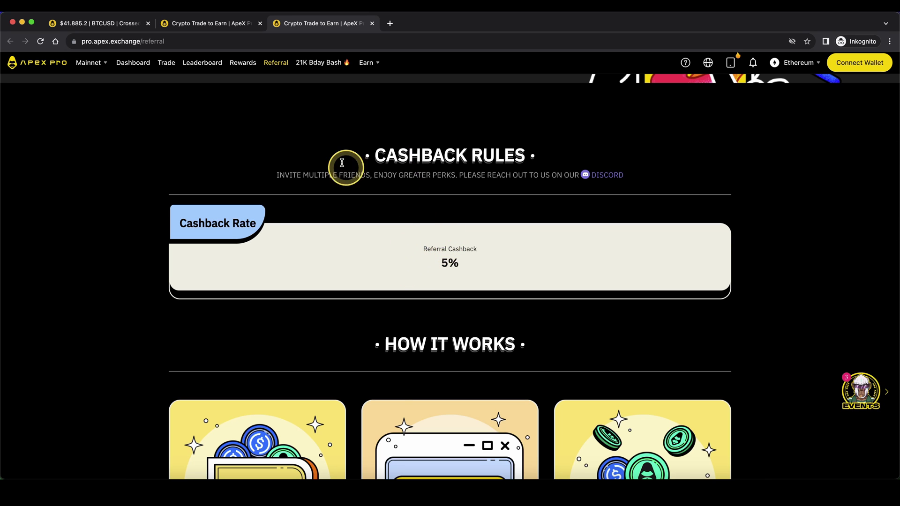
{"action": "left_click", "coordinate": [205, 26]}
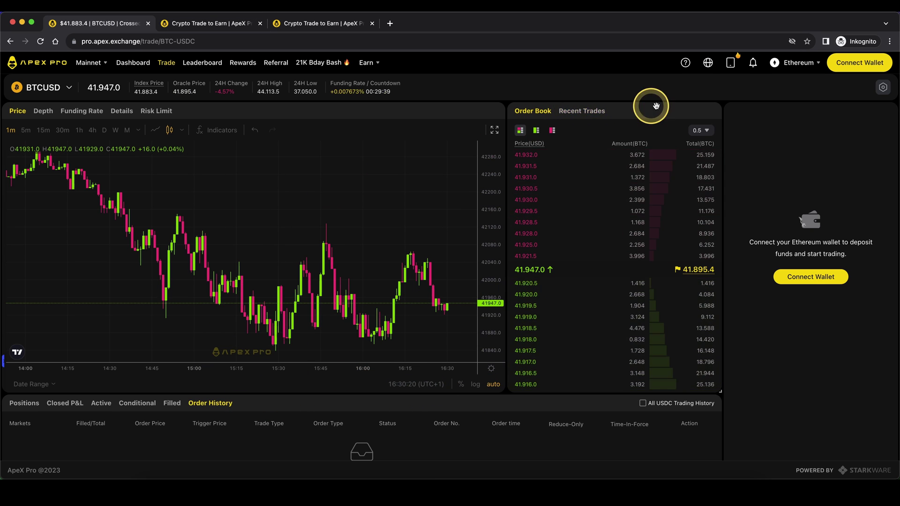
- Open the wallet connection options and review the supported wallets and social logins
{"action": "left_click", "coordinate": [854, 66]}
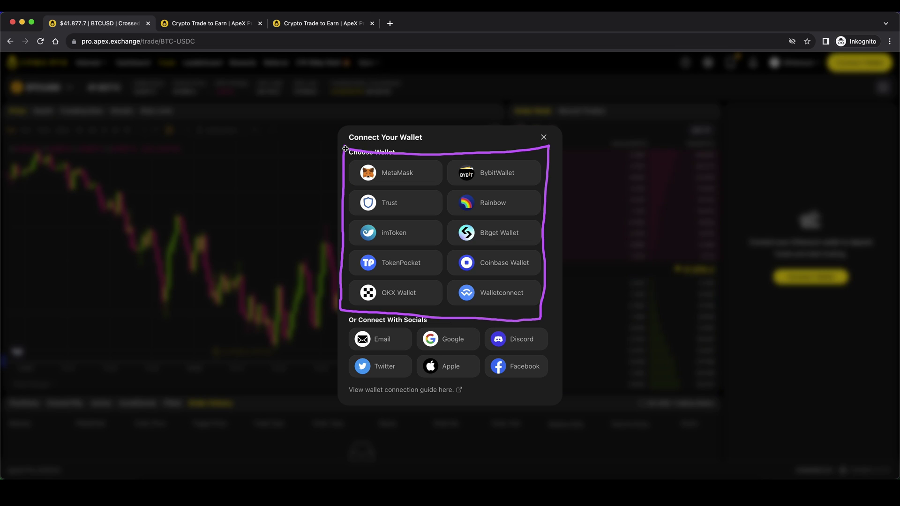
{"action": "key", "text": "Escape"}
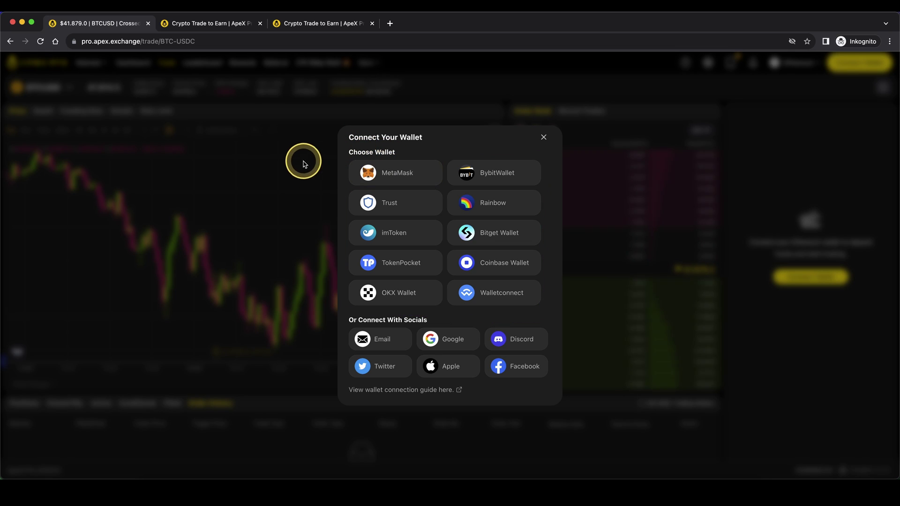
{"action": "left_click_drag", "start_coordinate": [332, 308], "coordinate": [360, 333]}
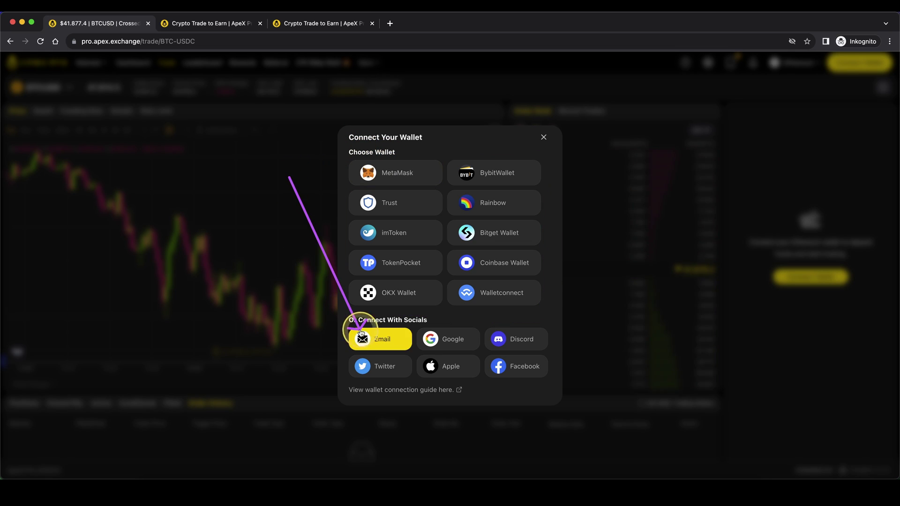
{"action": "left_click", "coordinate": [365, 334]}
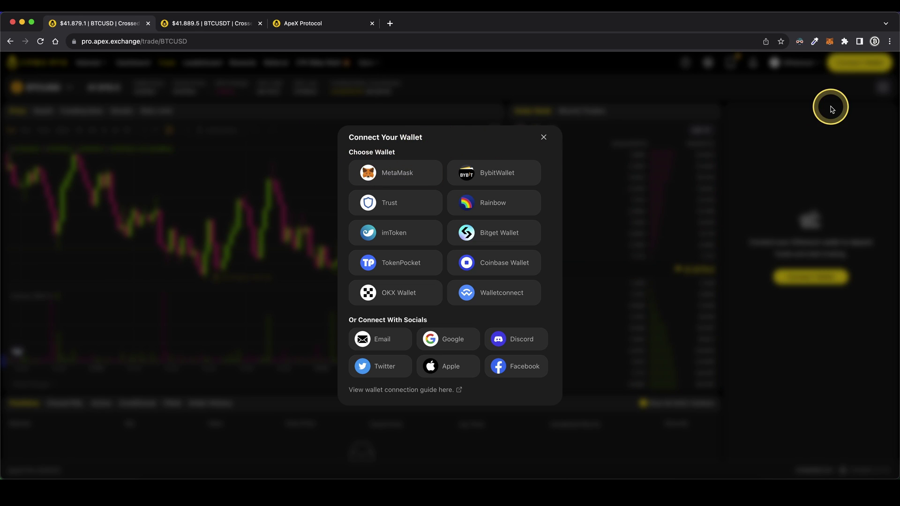
- Check the Ethereum and USD Coin balances in the MetaMask wallet
{"action": "left_click", "coordinate": [830, 43]}
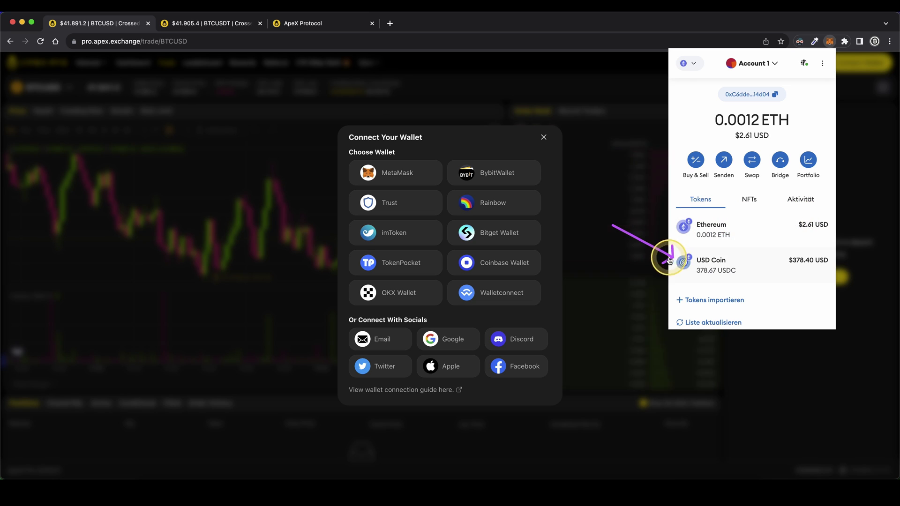
{"action": "left_click_drag", "start_coordinate": [608, 252], "coordinate": [666, 277]}
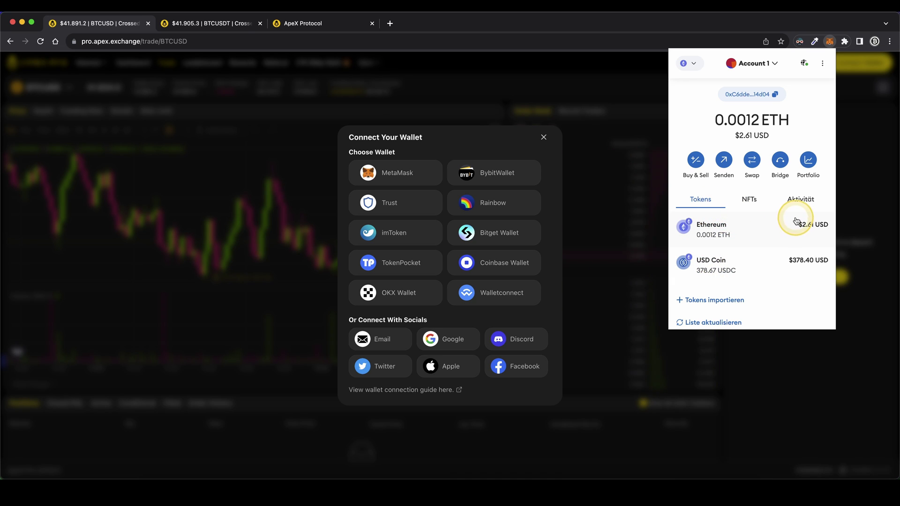
{"action": "left_click_drag", "start_coordinate": [796, 220], "coordinate": [834, 237]}
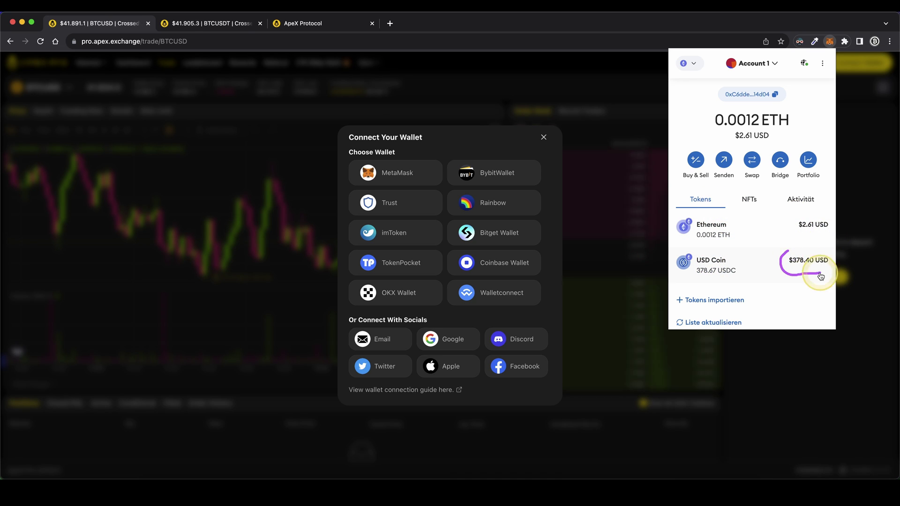
- Connect the MetaMask wallet to ApeX Pro and sign its signature request
{"action": "mouse_move", "coordinate": [830, 51]}
{"action": "left_mouse_down"}
{"action": "mouse_move", "coordinate": [543, 140]}
{"action": "mouse_move", "coordinate": [305, 133]}
{"action": "mouse_move", "coordinate": [392, 145]}
{"action": "mouse_move", "coordinate": [412, 158]}
{"action": "left_mouse_up"}
{"action": "left_click", "coordinate": [392, 174]}
{"action": "left_click", "coordinate": [448, 328]}
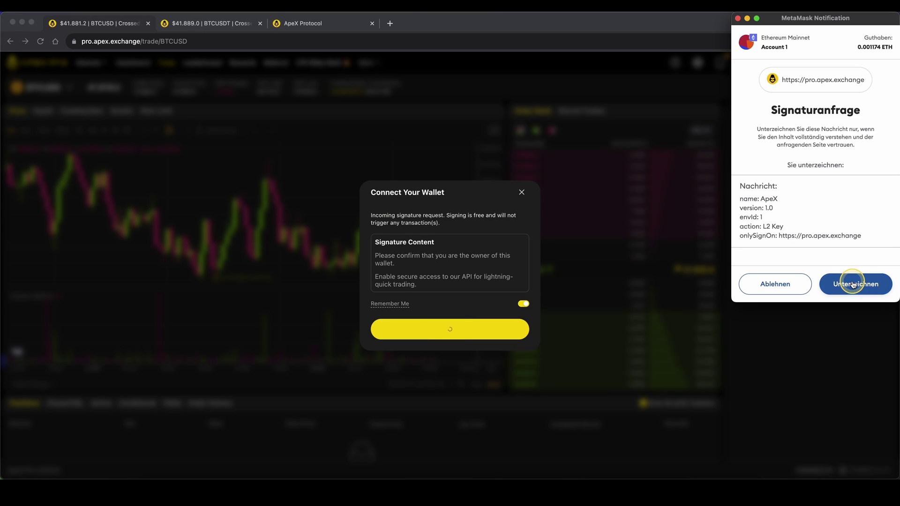
{"action": "left_click", "coordinate": [853, 283]}
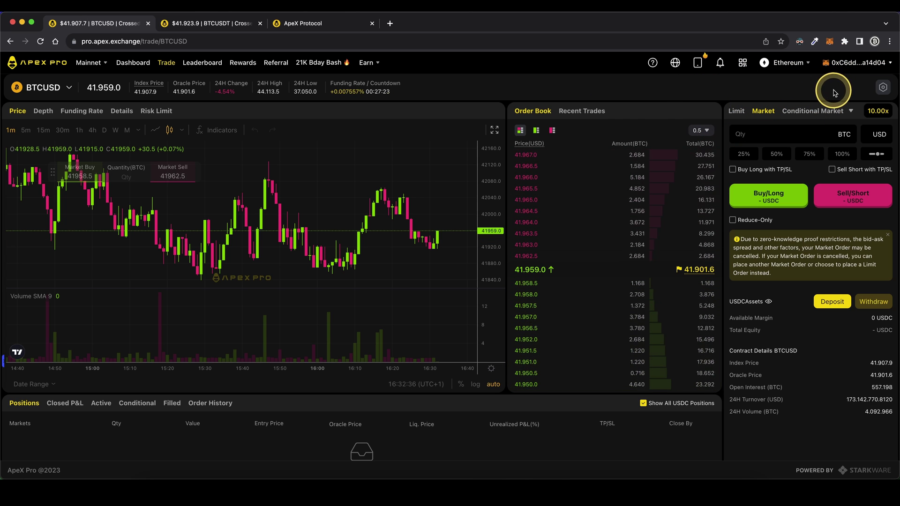
- Start a deposit with USDC Perpetual as the account, Ethereum as the source network and USDC as the asset
{"action": "left_click", "coordinate": [832, 302]}
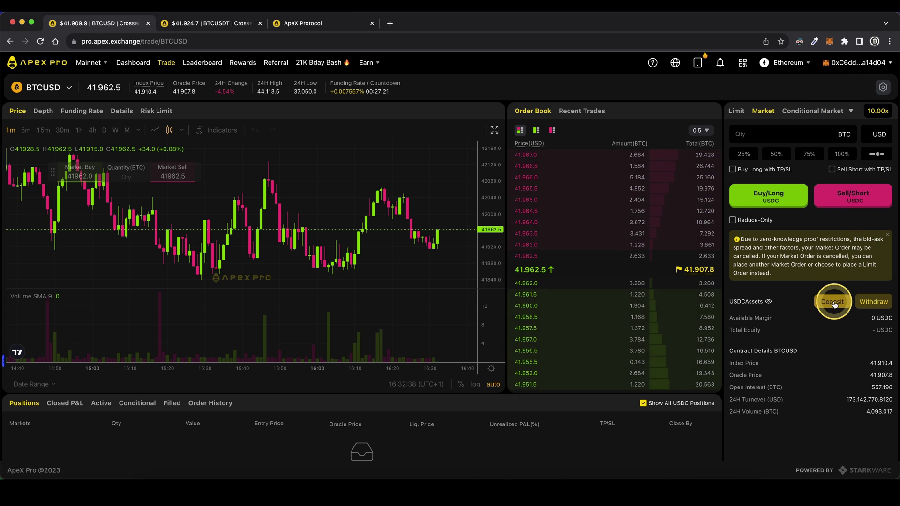
{"action": "left_click", "coordinate": [425, 131]}
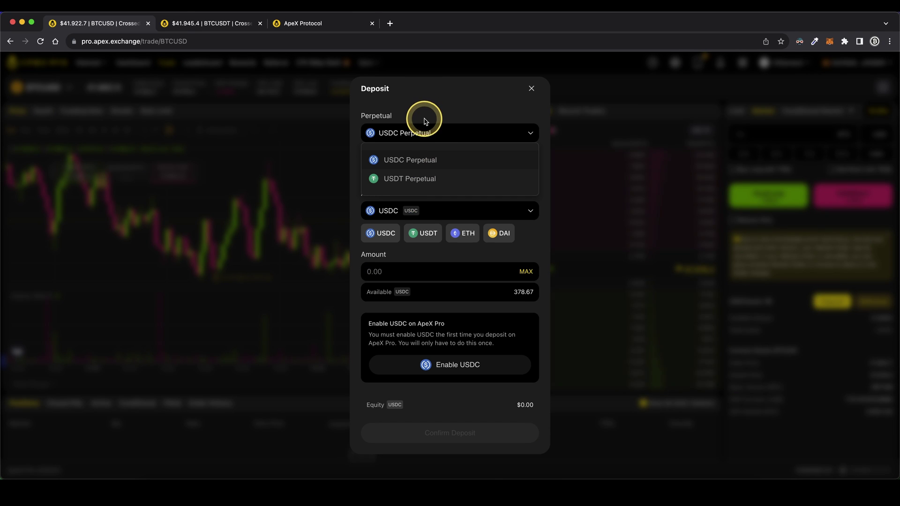
{"action": "left_click", "coordinate": [416, 167]}
{"action": "left_click", "coordinate": [370, 173]}
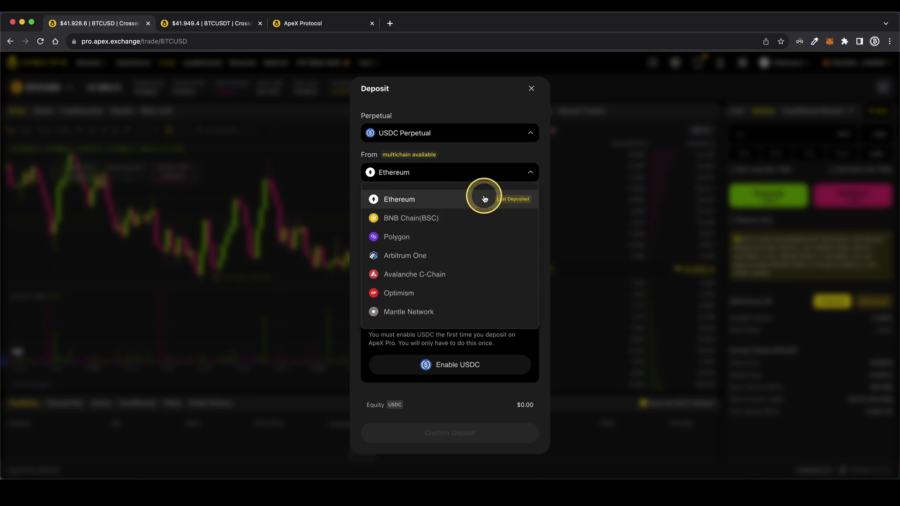
{"action": "left_click", "coordinate": [422, 199]}
{"action": "left_click", "coordinate": [422, 210]}
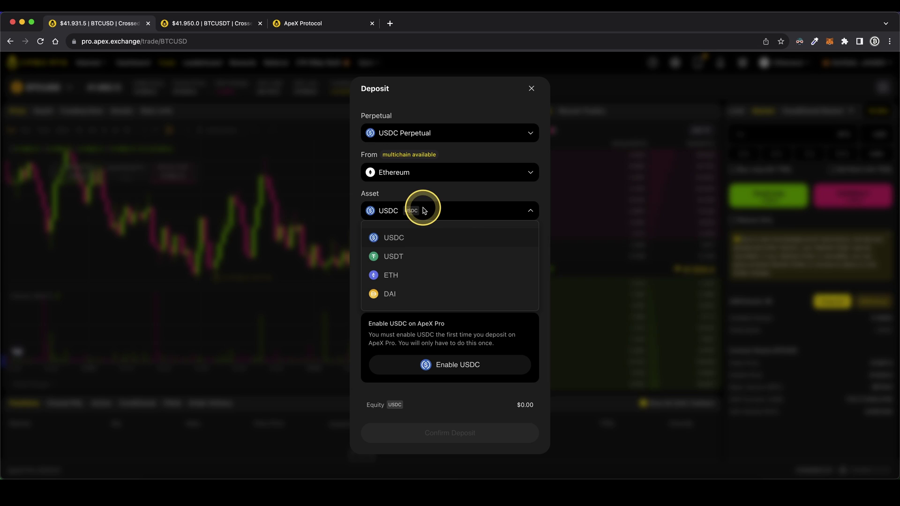
{"action": "left_click", "coordinate": [414, 239]}
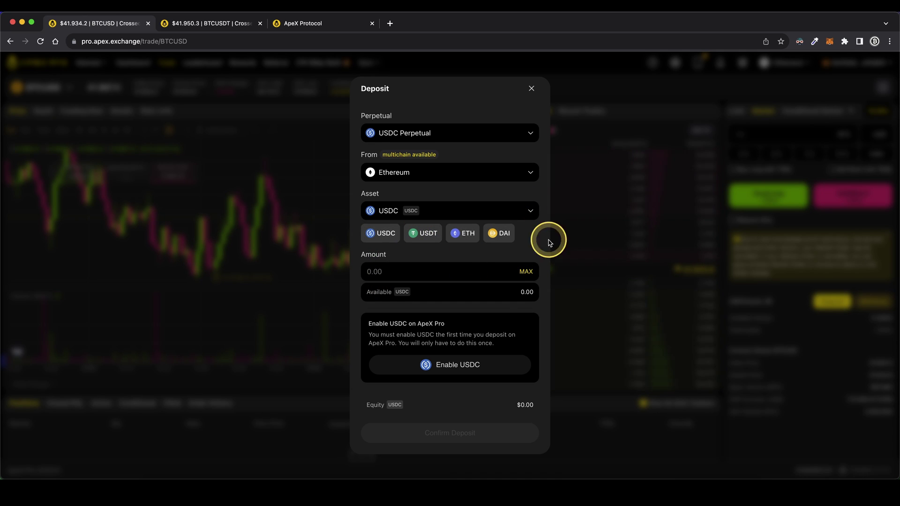
- Try to enable USDC for deposits with a MetaMask spending cap of 100 USDC, and close the deposit dialog
{"action": "left_click", "coordinate": [465, 365]}
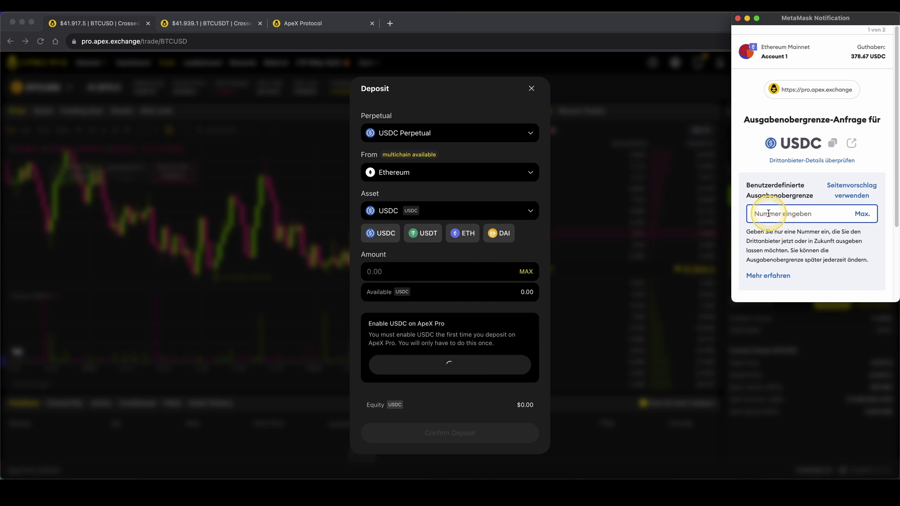
{"action": "left_click", "coordinate": [769, 213]}
{"action": "type", "text": "100"}
{"action": "left_click", "coordinate": [859, 295]}
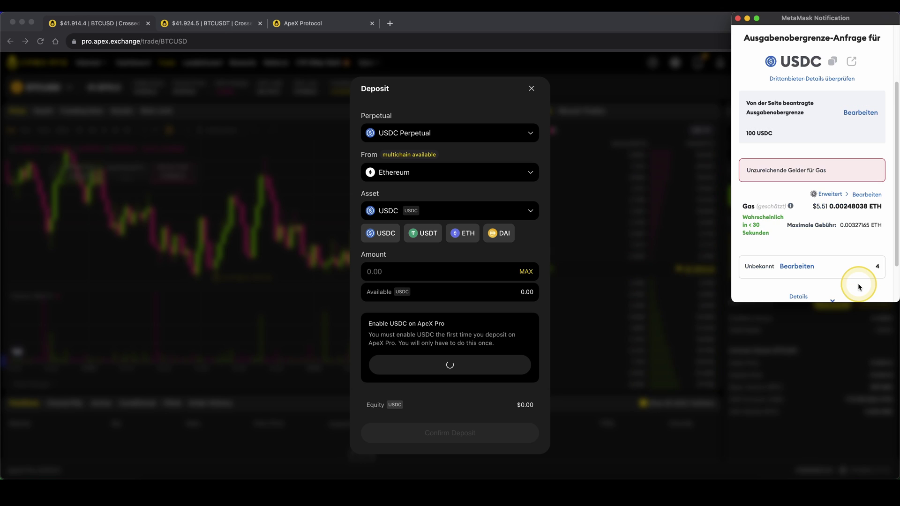
{"action": "scroll", "coordinate": [859, 284], "scroll_direction": "down", "scroll_amount": 1}
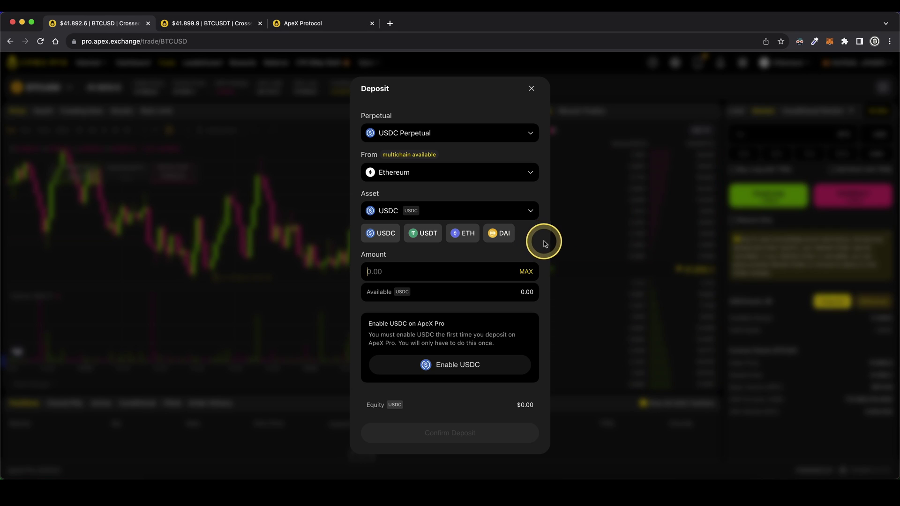
{"action": "left_click_drag", "start_coordinate": [544, 240], "coordinate": [494, 253]}
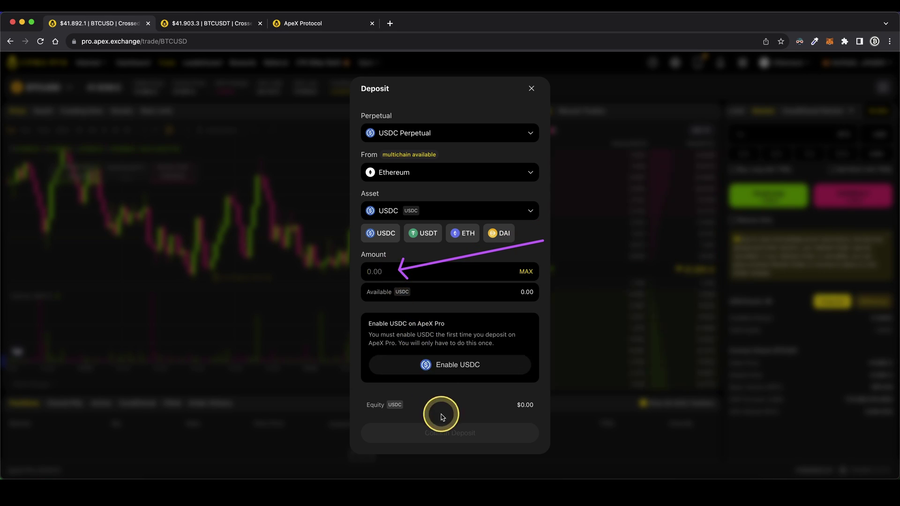
{"action": "left_click", "coordinate": [532, 88]}
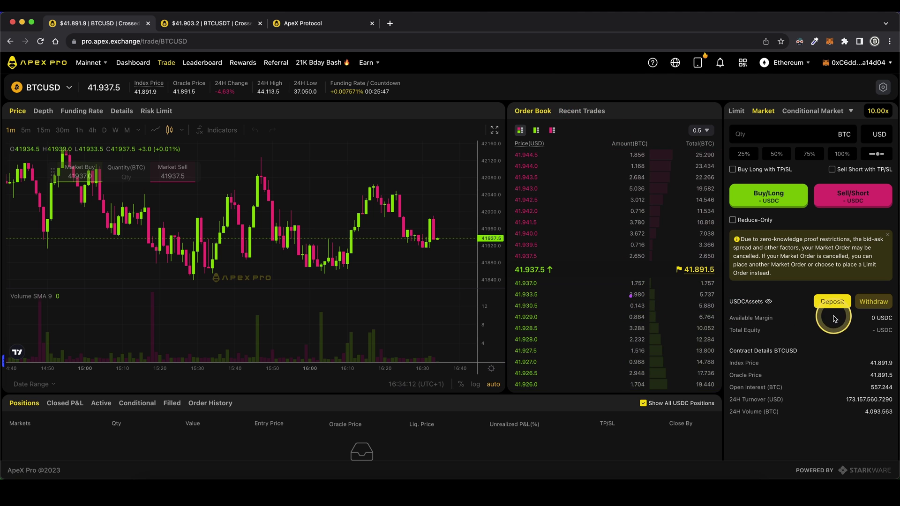
{"action": "left_click_drag", "start_coordinate": [686, 318], "coordinate": [838, 323]}
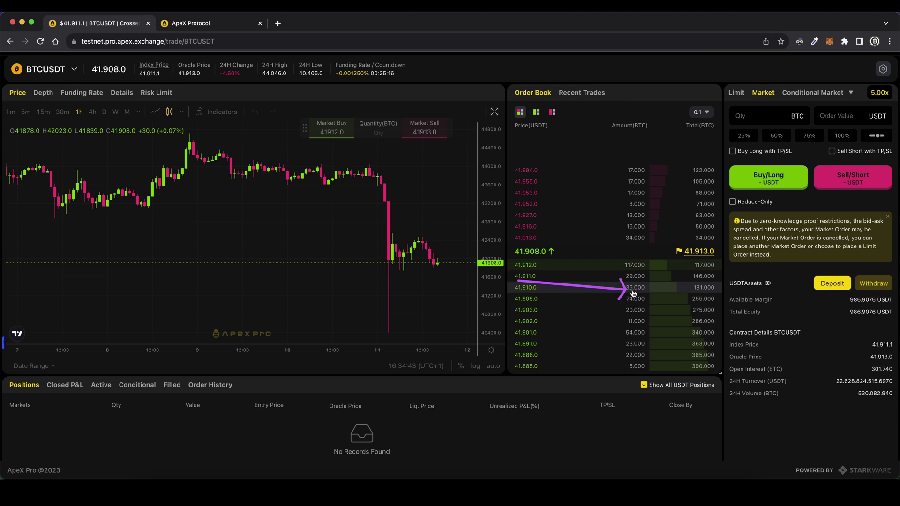
{"action": "mouse_move", "coordinate": [639, 289]}
{"action": "left_mouse_down"}
{"action": "mouse_move", "coordinate": [824, 291]}
{"action": "mouse_move", "coordinate": [832, 303]}
{"action": "left_mouse_up"}
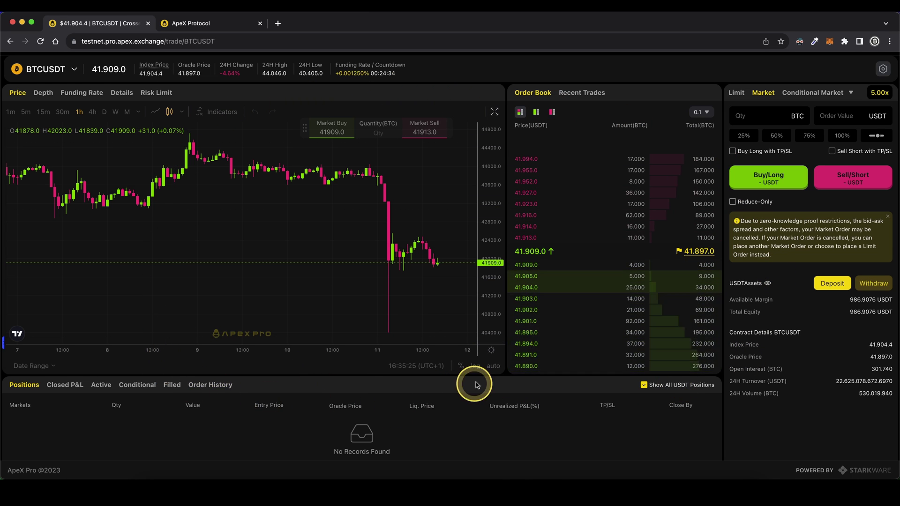
- Examine the BTCUSDT market figures, funding rate and price chart on the testnet, including the chart's drawing tools
{"action": "left_click_drag", "start_coordinate": [139, 178], "coordinate": [61, 85]}
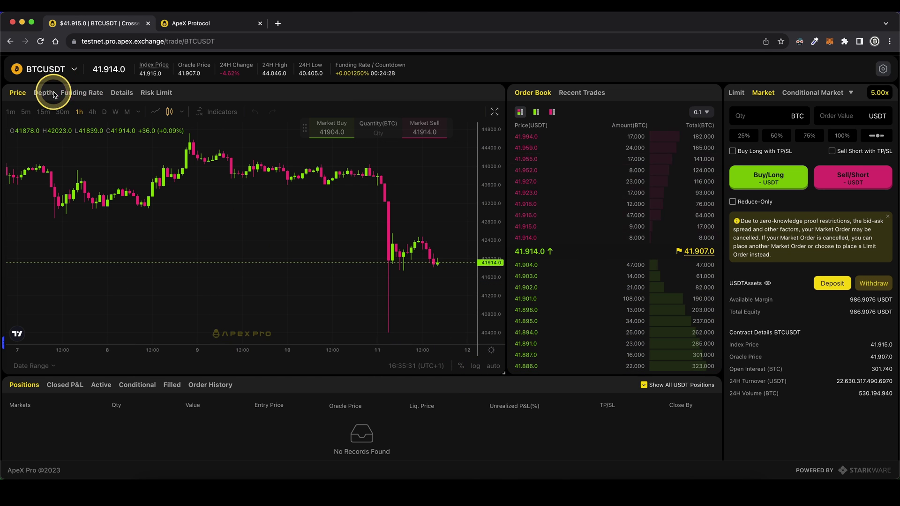
{"action": "mouse_move", "coordinate": [81, 114]}
{"action": "left_mouse_down"}
{"action": "mouse_move", "coordinate": [110, 82]}
{"action": "mouse_move", "coordinate": [338, 74]}
{"action": "left_mouse_up"}
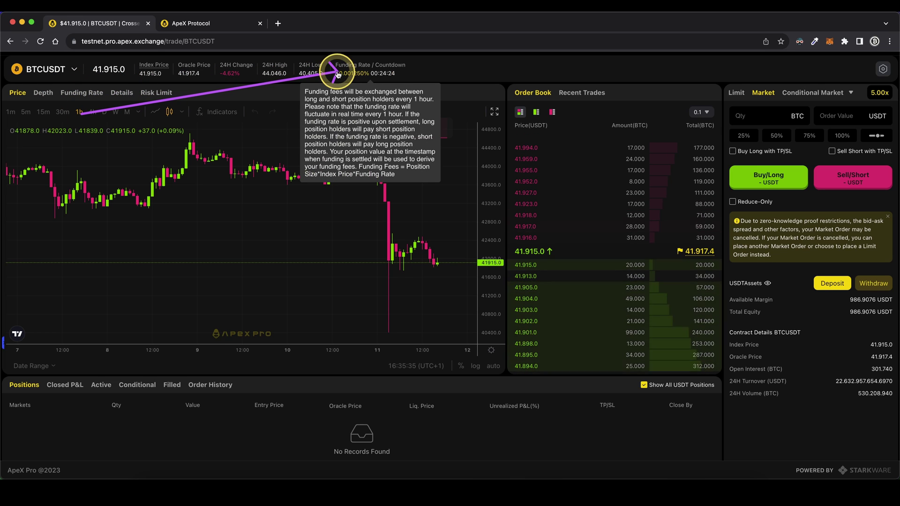
{"action": "mouse_move", "coordinate": [10, 115]}
{"action": "left_mouse_down"}
{"action": "mouse_move", "coordinate": [28, 323]}
{"action": "mouse_move", "coordinate": [422, 323]}
{"action": "mouse_move", "coordinate": [496, 198]}
{"action": "left_mouse_up"}
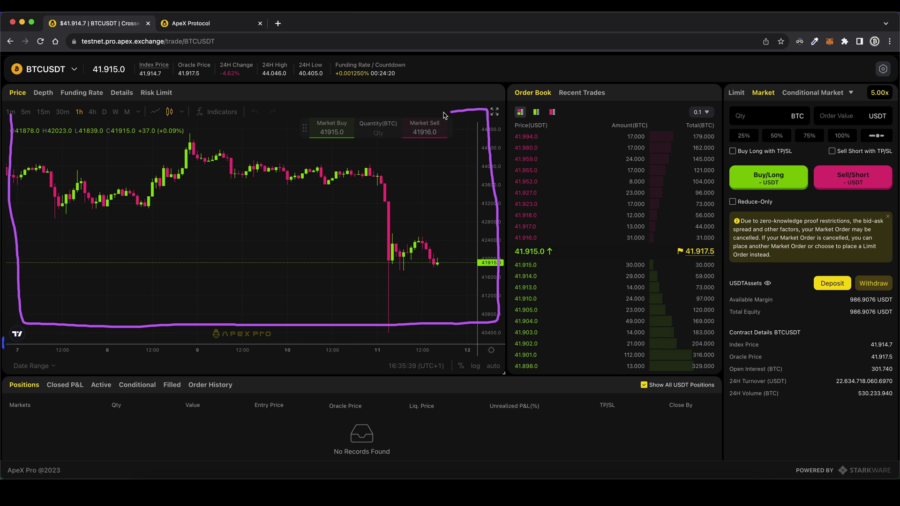
{"action": "left_click_drag", "start_coordinate": [405, 117], "coordinate": [19, 112]}
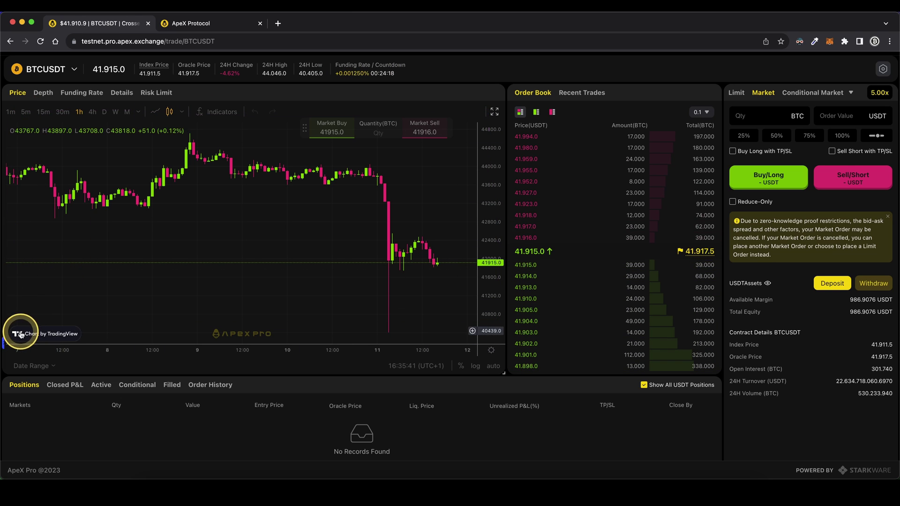
{"action": "left_click", "coordinate": [4, 343]}
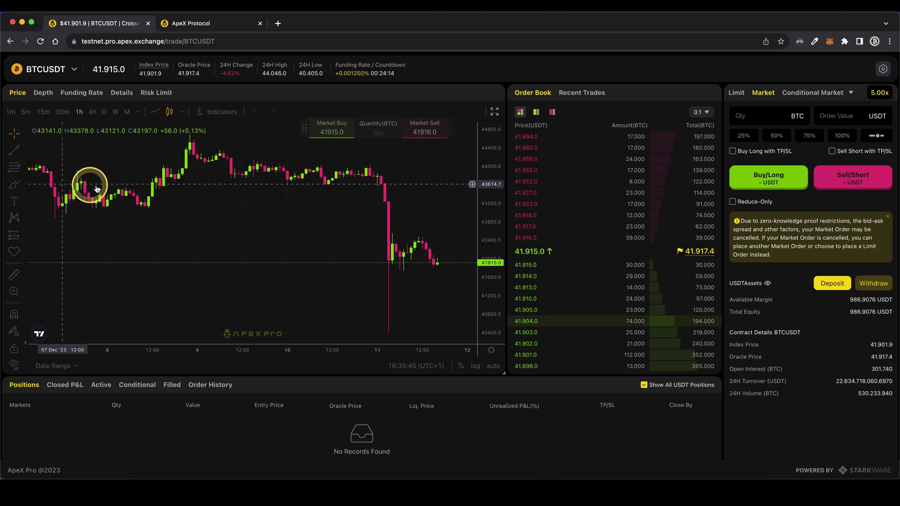
{"action": "left_click", "coordinate": [24, 346]}
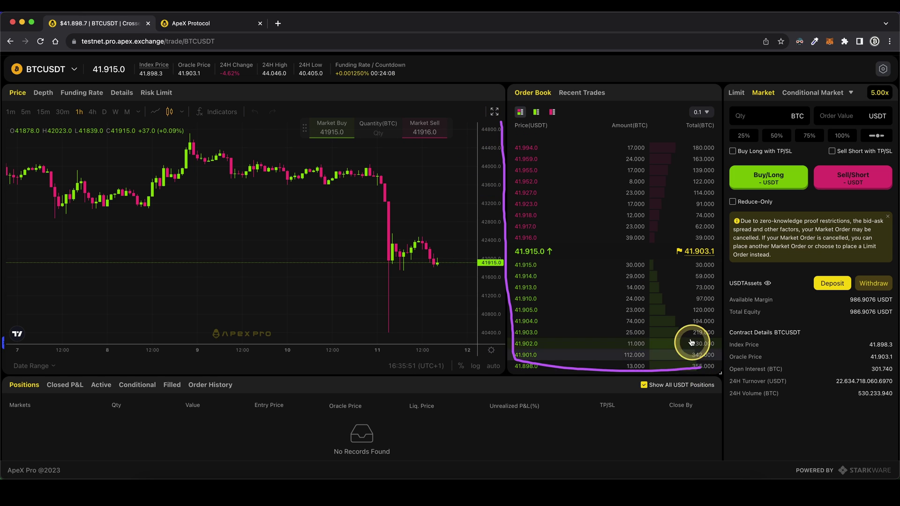
- View the recent BTCUSDT trades and return to the order book
{"action": "left_click", "coordinate": [585, 97]}
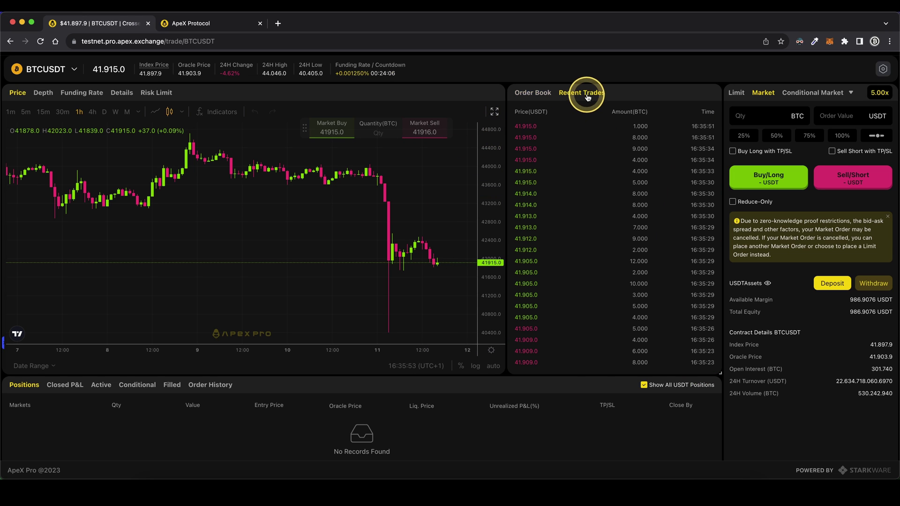
{"action": "left_click", "coordinate": [533, 93]}
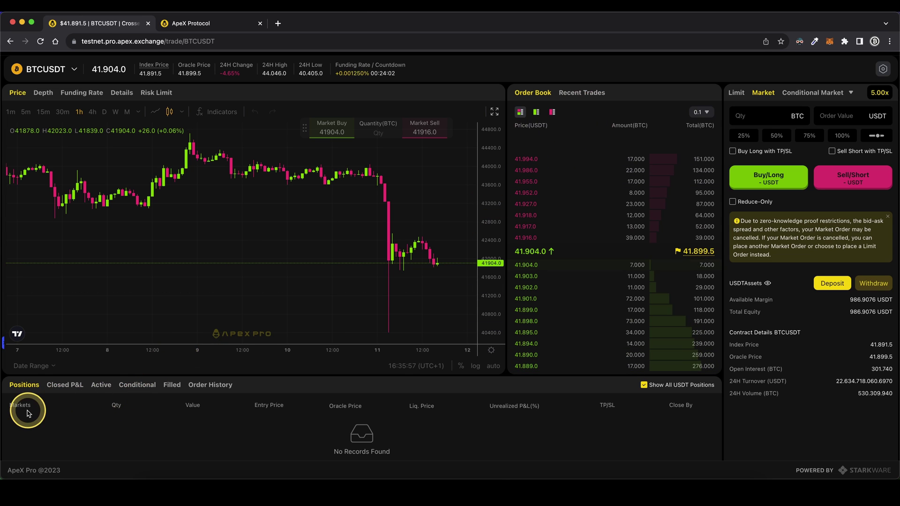
- Examine the positions and order history area together with the USDT assets and contract details
{"action": "left_click_drag", "start_coordinate": [154, 465], "coordinate": [541, 467]}
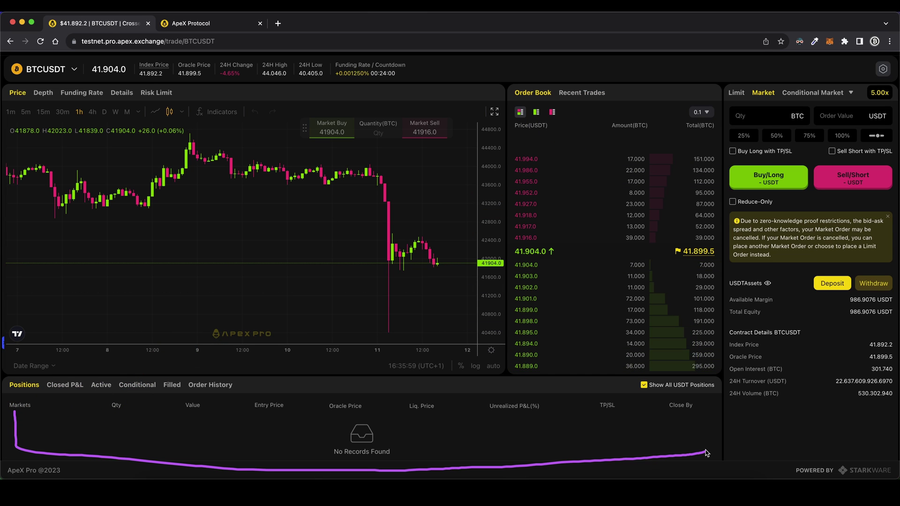
{"action": "left_click_drag", "start_coordinate": [709, 447], "coordinate": [613, 410]}
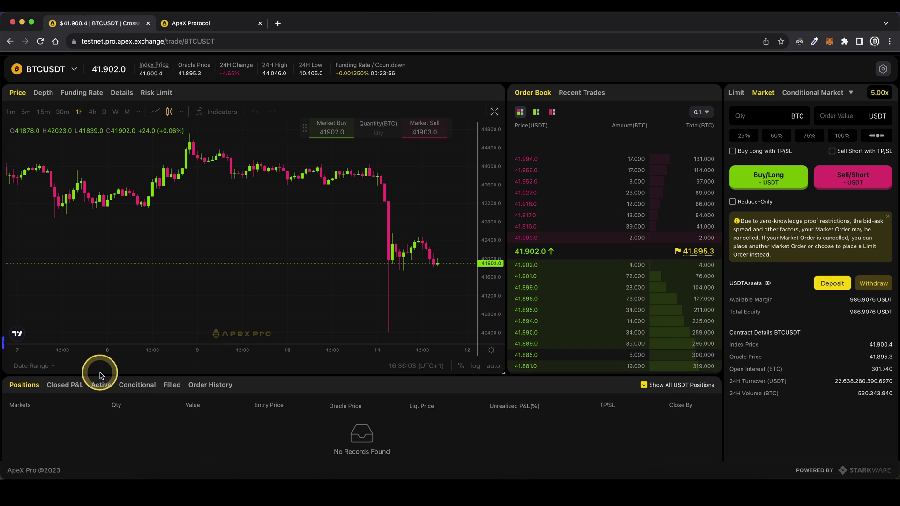
{"action": "left_click_drag", "start_coordinate": [100, 374], "coordinate": [169, 375]}
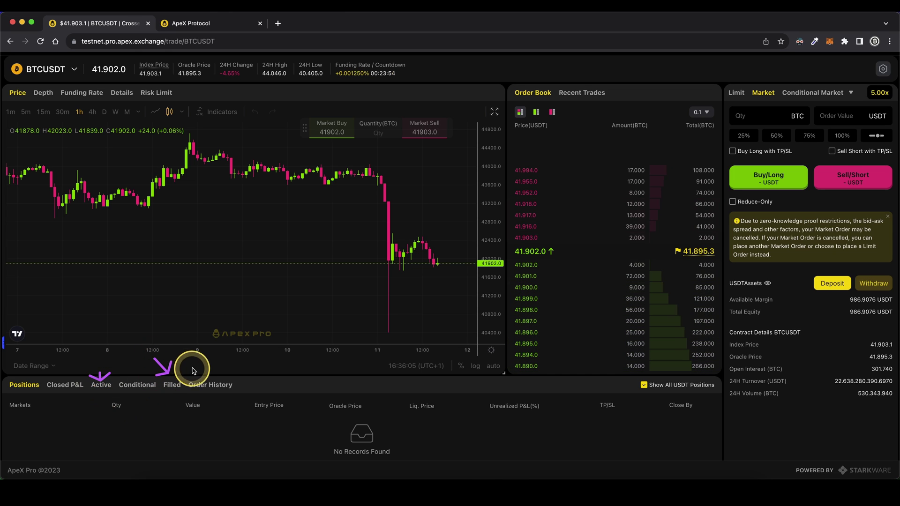
{"action": "left_click_drag", "start_coordinate": [194, 368], "coordinate": [199, 370]}
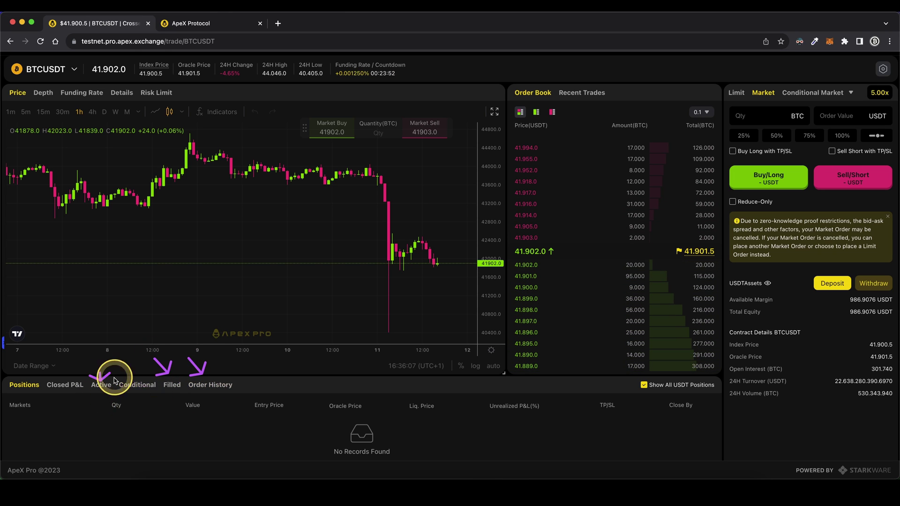
{"action": "mouse_move", "coordinate": [38, 412]}
{"action": "left_mouse_down"}
{"action": "mouse_move", "coordinate": [141, 446]}
{"action": "mouse_move", "coordinate": [704, 444]}
{"action": "left_mouse_up"}
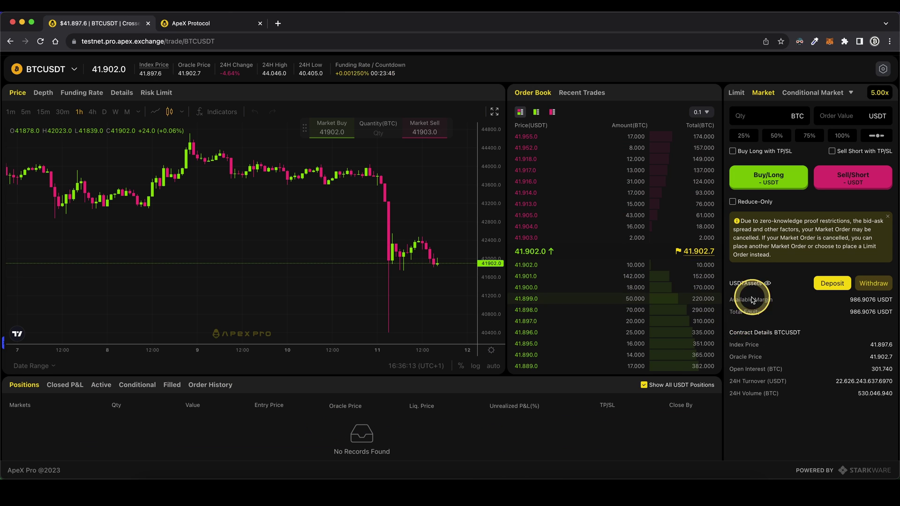
{"action": "left_click_drag", "start_coordinate": [729, 342], "coordinate": [732, 340]}
{"action": "left_click_drag", "start_coordinate": [814, 316], "coordinate": [851, 301]}
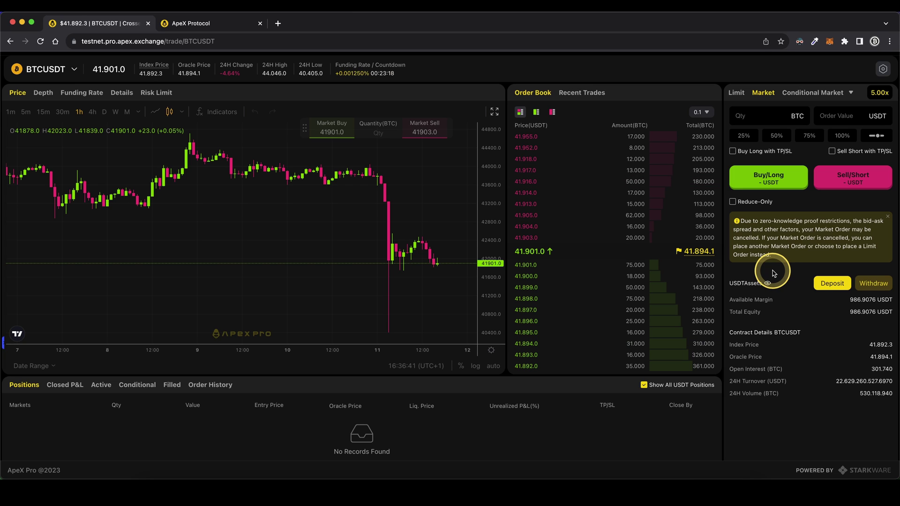
- View the limit order form with its order price field and return to the market order form
{"action": "left_click_drag", "start_coordinate": [723, 67], "coordinate": [730, 73]}
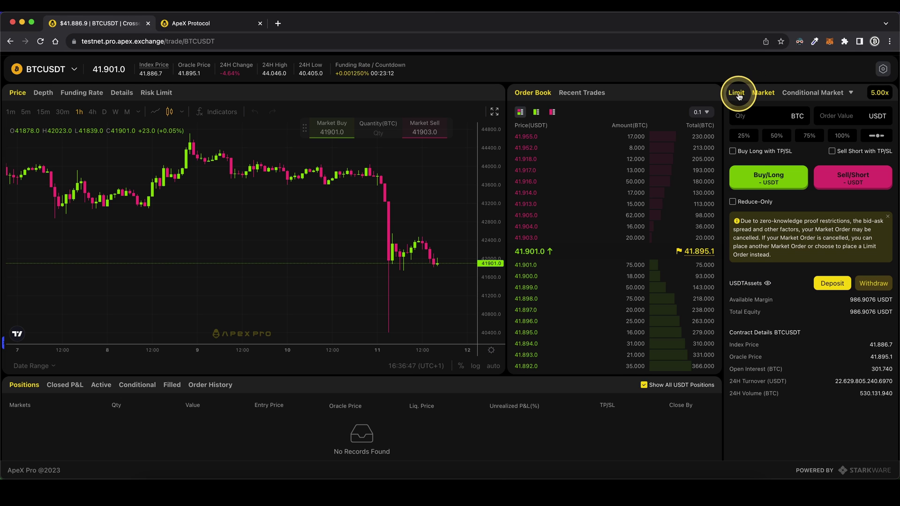
{"action": "left_click", "coordinate": [737, 93]}
{"action": "left_click_drag", "start_coordinate": [733, 105], "coordinate": [733, 125]}
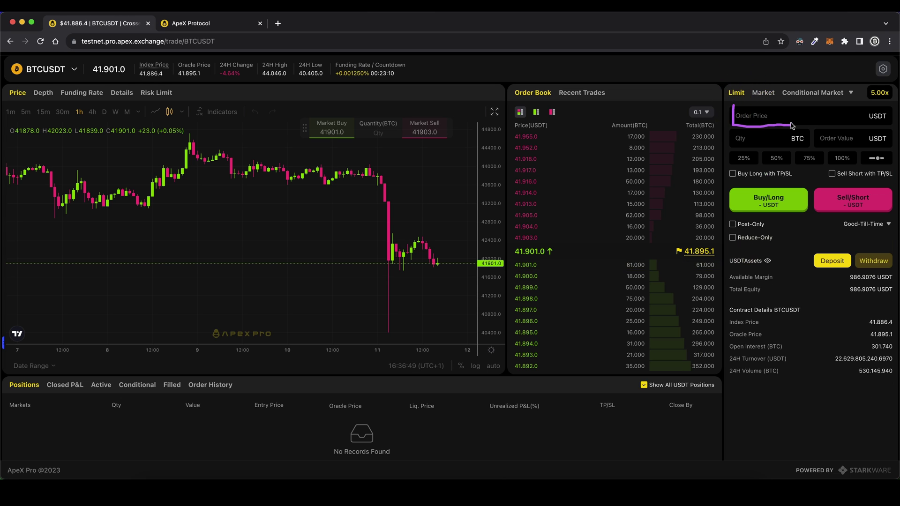
{"action": "mouse_move", "coordinate": [791, 124]}
{"action": "left_mouse_down"}
{"action": "mouse_move", "coordinate": [755, 106]}
{"action": "mouse_move", "coordinate": [728, 110]}
{"action": "mouse_move", "coordinate": [734, 123]}
{"action": "mouse_move", "coordinate": [665, 151]}
{"action": "mouse_move", "coordinate": [526, 252]}
{"action": "mouse_move", "coordinate": [488, 296]}
{"action": "mouse_move", "coordinate": [485, 316]}
{"action": "mouse_move", "coordinate": [492, 314]}
{"action": "mouse_move", "coordinate": [392, 316]}
{"action": "mouse_move", "coordinate": [415, 315]}
{"action": "left_mouse_up"}
{"action": "left_click", "coordinate": [760, 123]}
{"action": "left_click_drag", "start_coordinate": [441, 266], "coordinate": [441, 272]}
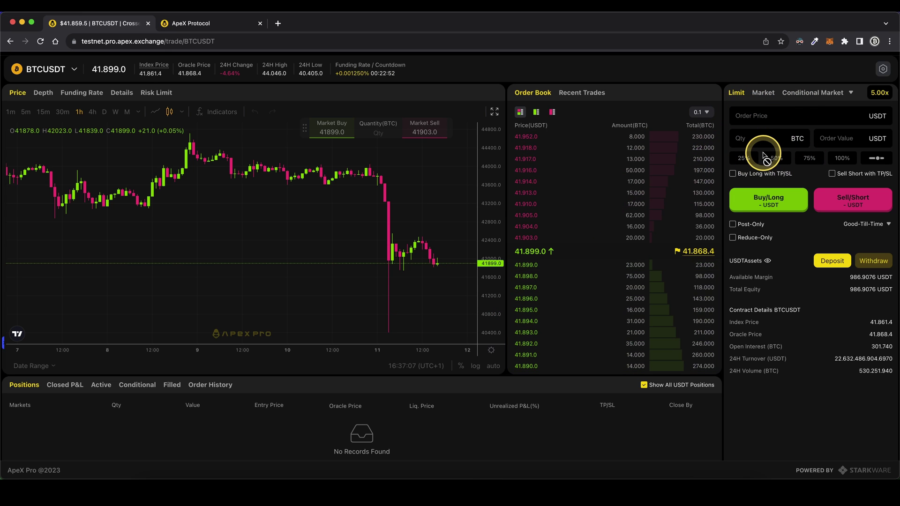
{"action": "left_click", "coordinate": [761, 93]}
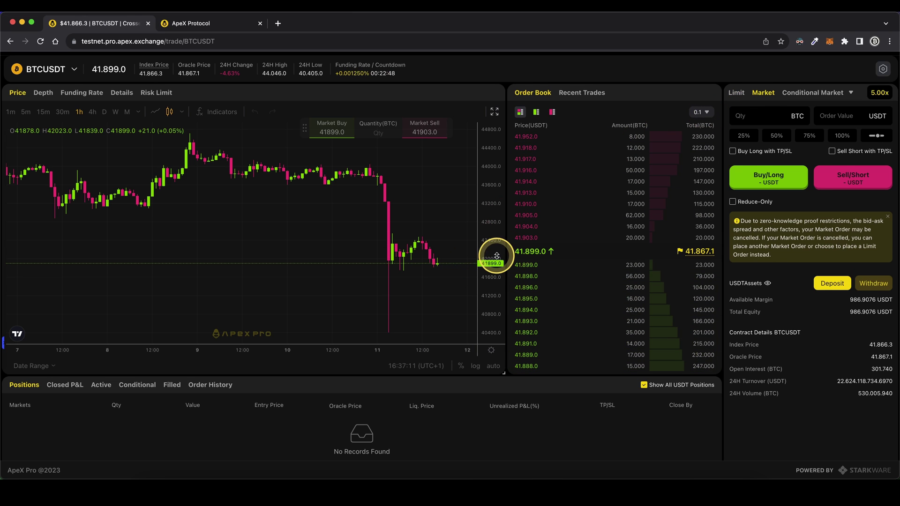
{"action": "mouse_move", "coordinate": [492, 255]}
{"action": "left_mouse_down"}
{"action": "mouse_move", "coordinate": [464, 264]}
{"action": "mouse_move", "coordinate": [502, 273]}
{"action": "mouse_move", "coordinate": [482, 247]}
{"action": "mouse_move", "coordinate": [507, 252]}
{"action": "mouse_move", "coordinate": [745, 142]}
{"action": "mouse_move", "coordinate": [749, 101]}
{"action": "left_mouse_up"}
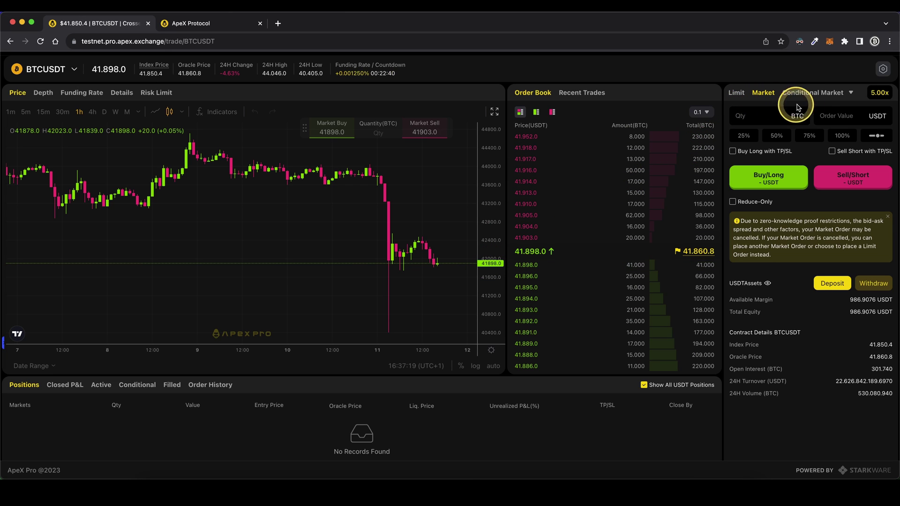
- Try the 15x, 30x and 10x presets and custom leverage values for BTCUSDT, and confirm the leverage at 5x
{"action": "left_click", "coordinate": [878, 95]}
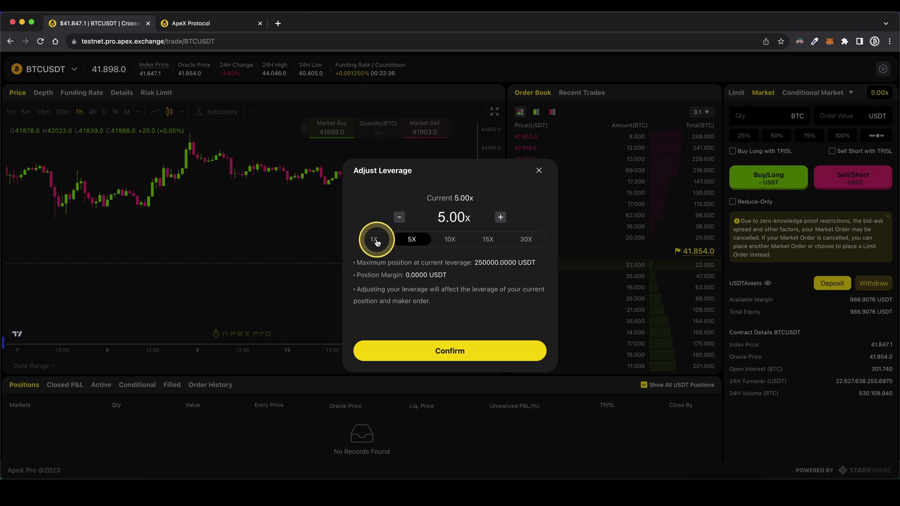
{"action": "left_click", "coordinate": [486, 240]}
{"action": "left_click", "coordinate": [522, 238]}
{"action": "left_click", "coordinate": [453, 243]}
{"action": "left_click", "coordinate": [400, 219]}
{"action": "left_click", "coordinate": [399, 219]}
{"action": "left_click", "coordinate": [400, 219]}
{"action": "left_click", "coordinate": [500, 218]}
{"action": "left_click", "coordinate": [499, 218]}
{"action": "left_click", "coordinate": [399, 218]}
{"action": "left_click", "coordinate": [399, 218]}
{"action": "left_click", "coordinate": [452, 218]}
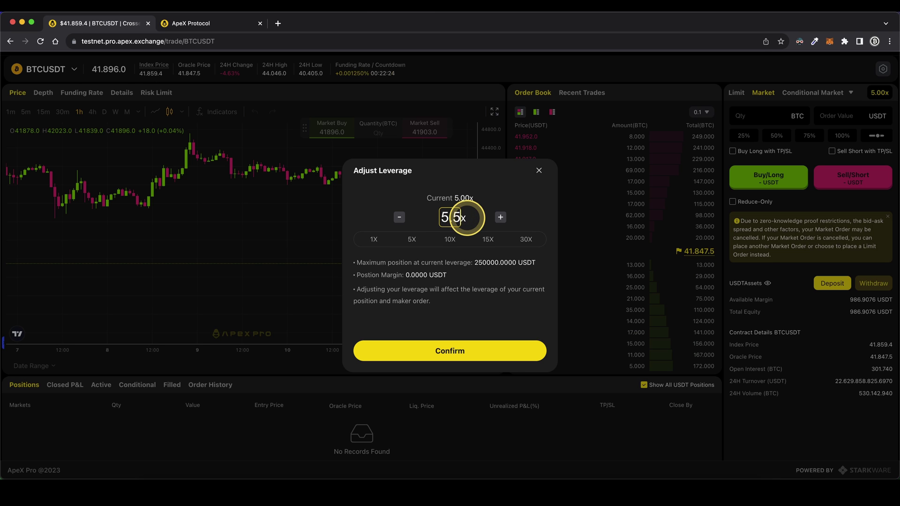
{"action": "left_click", "coordinate": [469, 215]}
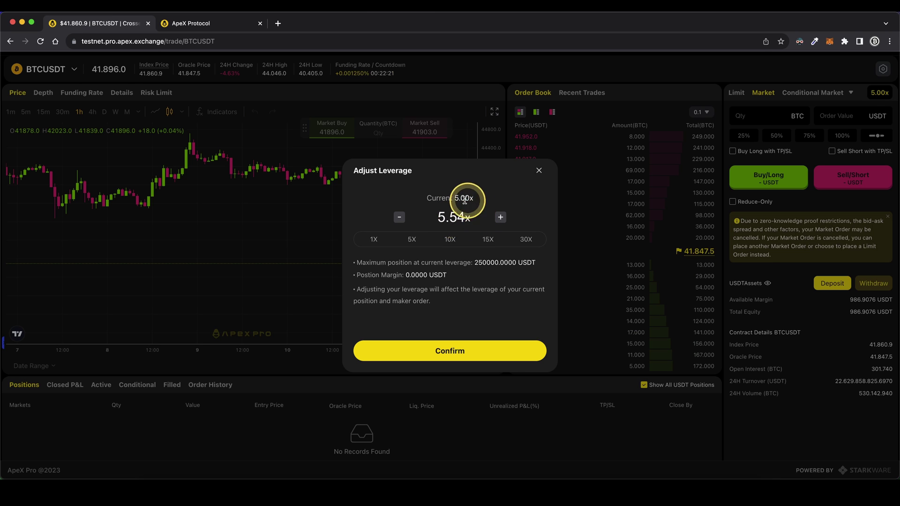
{"action": "left_click", "coordinate": [413, 240]}
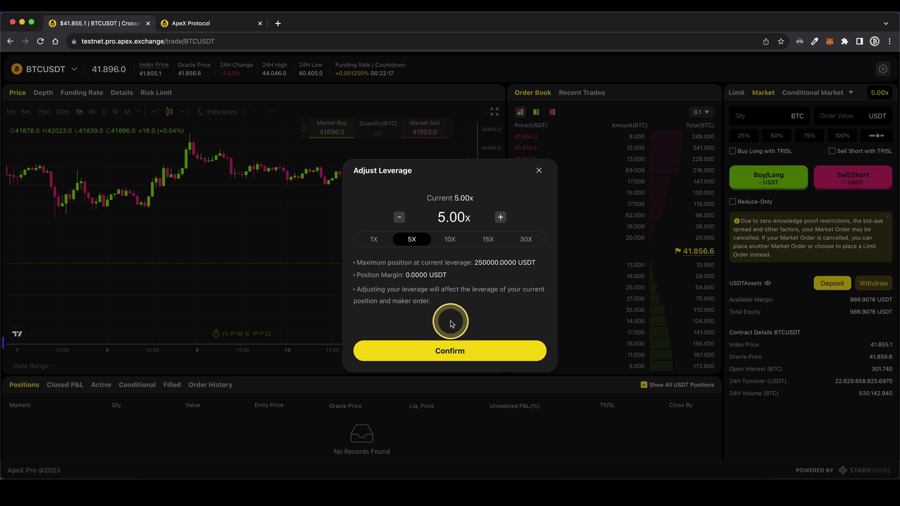
{"action": "left_click", "coordinate": [454, 349]}
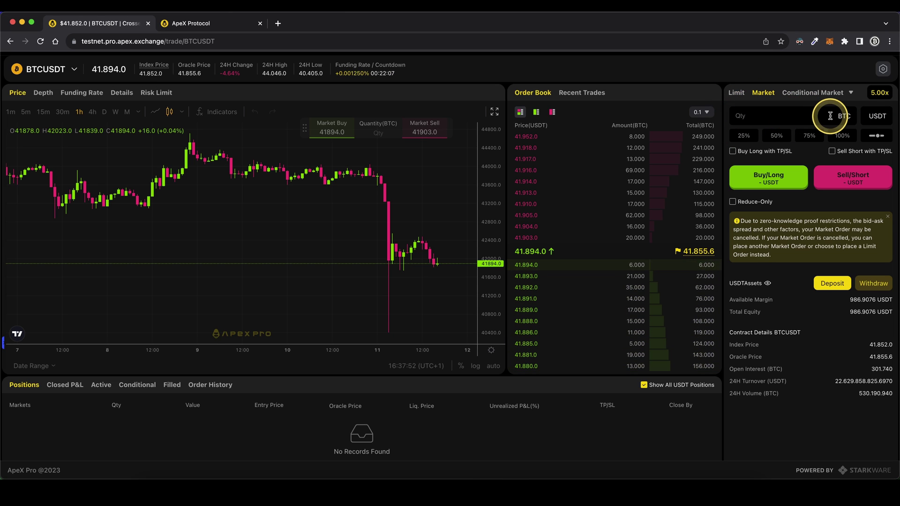
- Enter a market order value of 500 USDT and compare the buy cost with the available margin
{"action": "left_click", "coordinate": [877, 117]}
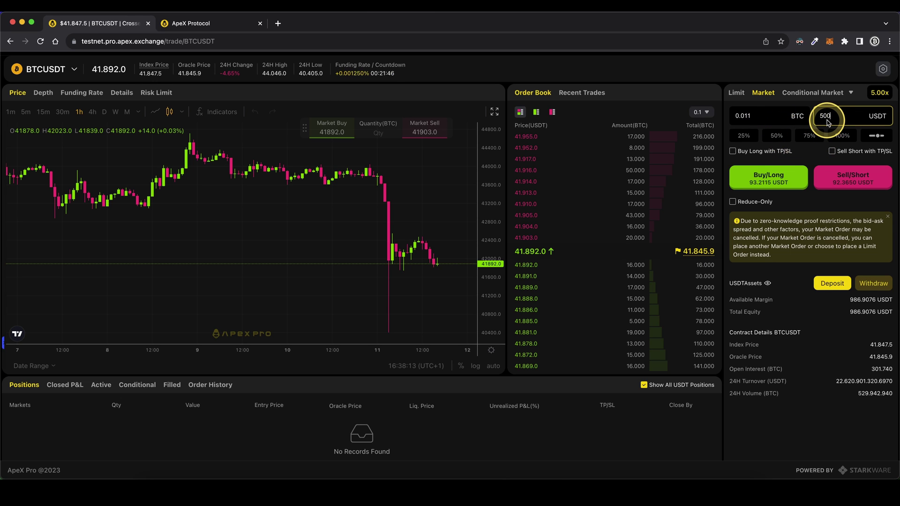
{"action": "left_click", "coordinate": [776, 180]}
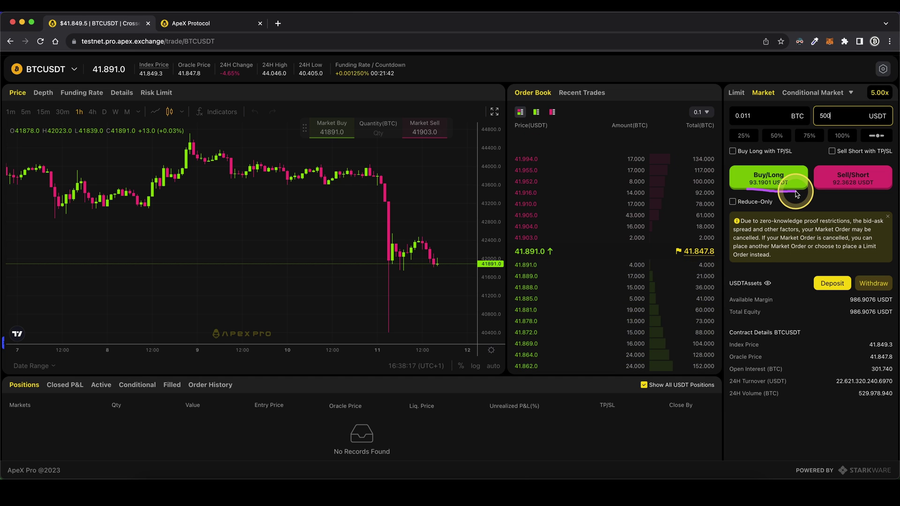
{"action": "left_click_drag", "start_coordinate": [813, 301], "coordinate": [824, 302]}
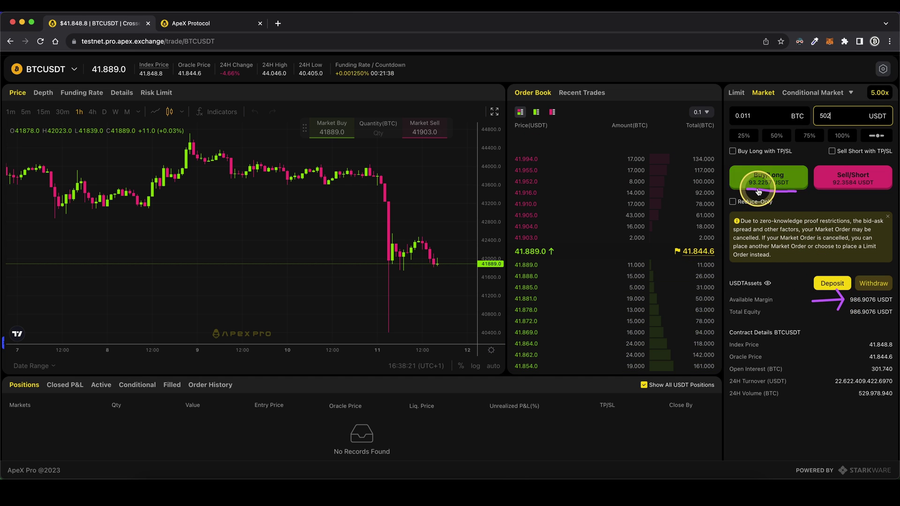
{"action": "key", "text": "Escape"}
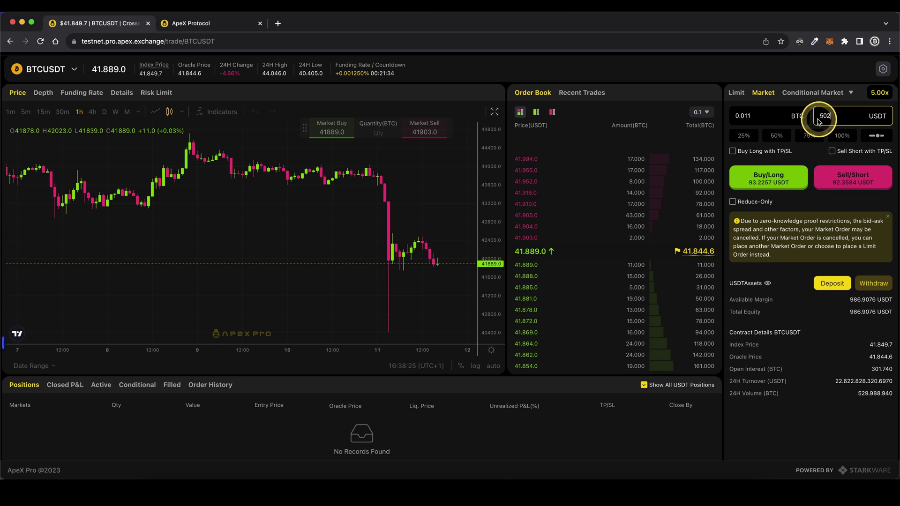
- Change the market order value to 2000 USDT and examine how the buy cost relates to the leverage
{"action": "mouse_move", "coordinate": [744, 191]}
{"action": "left_mouse_down"}
{"action": "mouse_move", "coordinate": [787, 190]}
{"action": "mouse_move", "coordinate": [880, 98]}
{"action": "mouse_move", "coordinate": [840, 112]}
{"action": "left_mouse_up"}
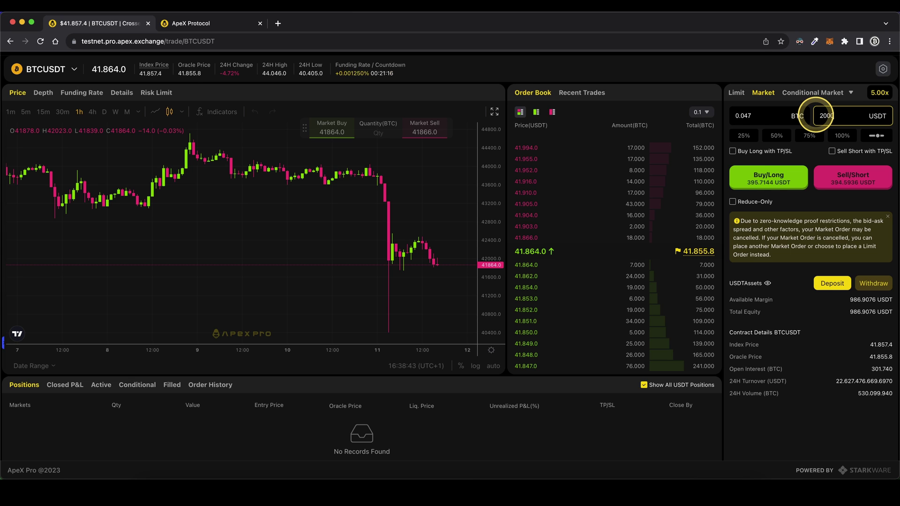
{"action": "mouse_move", "coordinate": [745, 191]}
{"action": "left_mouse_down"}
{"action": "mouse_move", "coordinate": [791, 190]}
{"action": "mouse_move", "coordinate": [818, 176]}
{"action": "mouse_move", "coordinate": [885, 109]}
{"action": "left_mouse_up"}
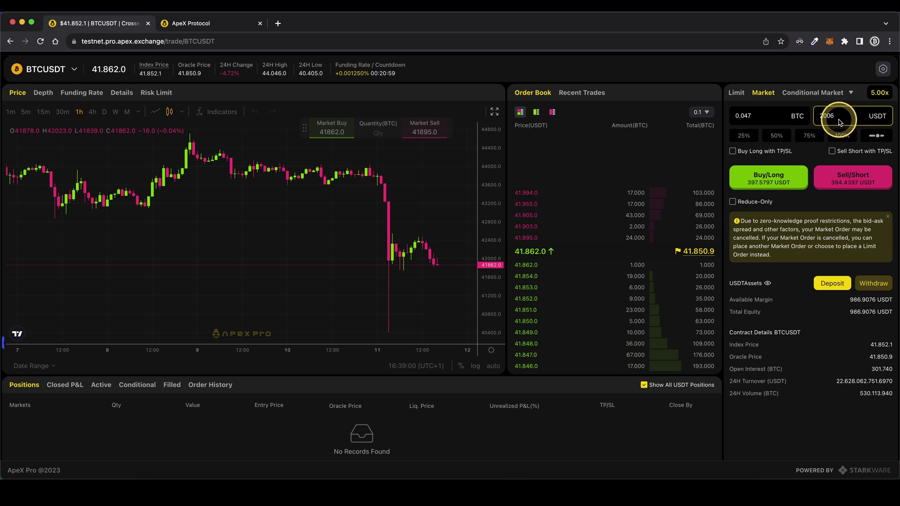
{"action": "left_click_drag", "start_coordinate": [880, 87], "coordinate": [880, 94]}
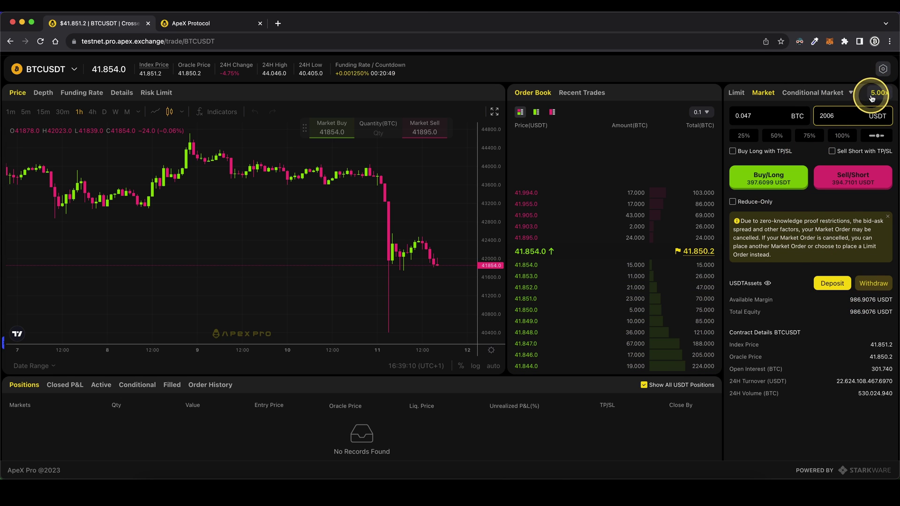
- Set the market order value to 500 USDT and back to 2006 USDT, and compare the percentage presets with the available margin
{"action": "left_click_drag", "start_coordinate": [841, 118], "coordinate": [796, 116]}
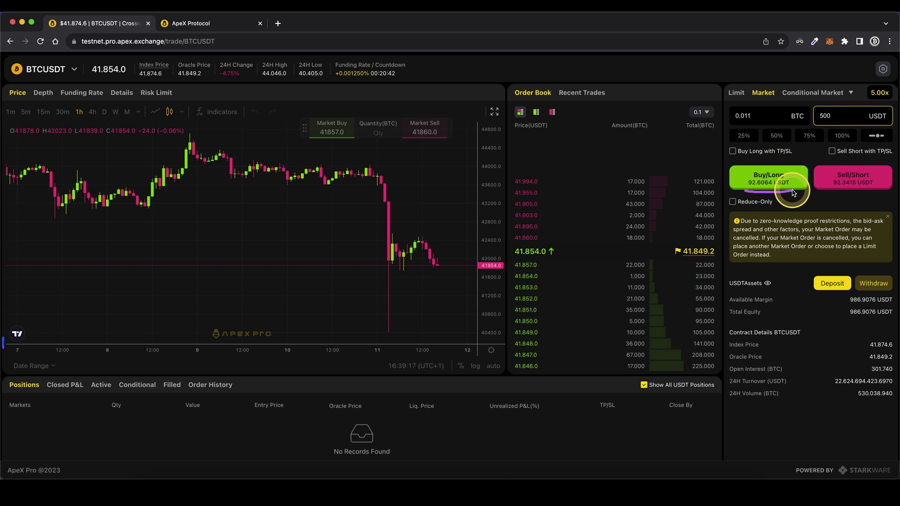
{"action": "type", "text": "500"}
{"action": "left_click", "coordinate": [791, 140]}
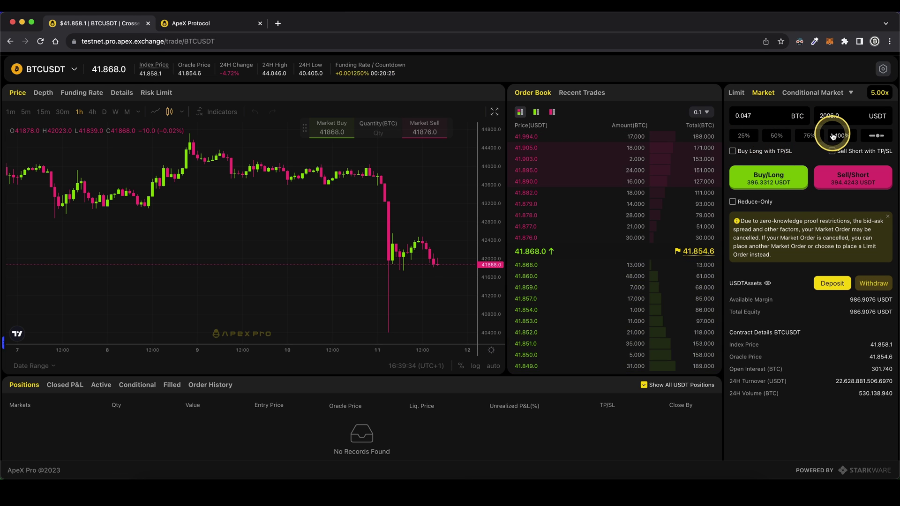
{"action": "left_click_drag", "start_coordinate": [834, 151], "coordinate": [859, 295]}
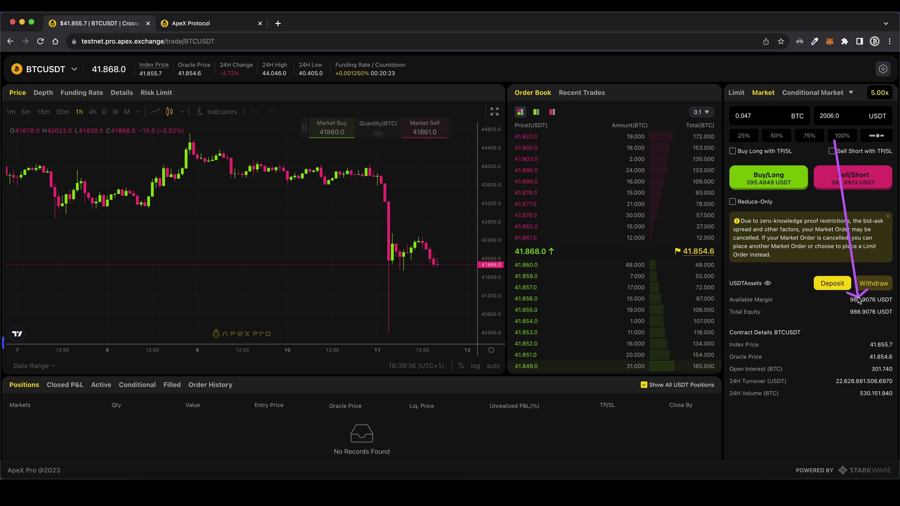
- Raise the order size to the slider's maximum of 4898.5 USDT, compare cost, margin and leverage, and return to the percentage presets
{"action": "left_click", "coordinate": [876, 135]}
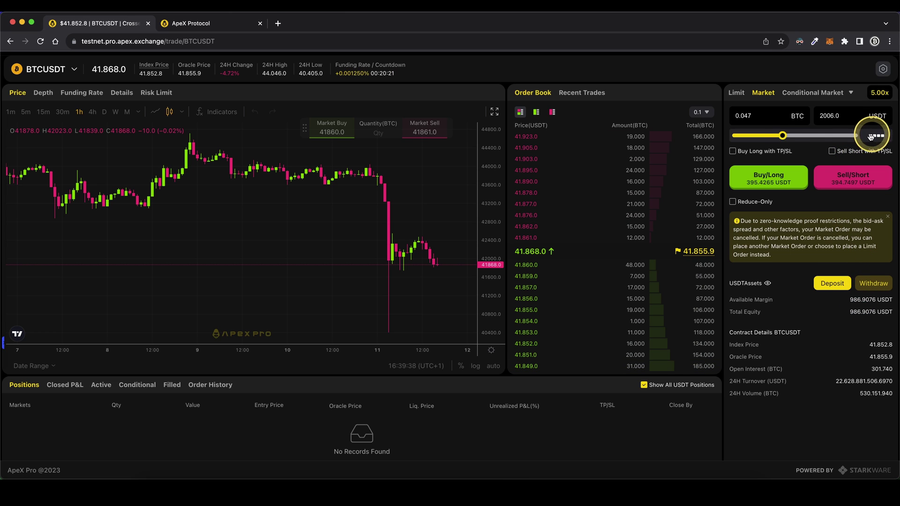
{"action": "left_click_drag", "start_coordinate": [789, 136], "coordinate": [858, 137]}
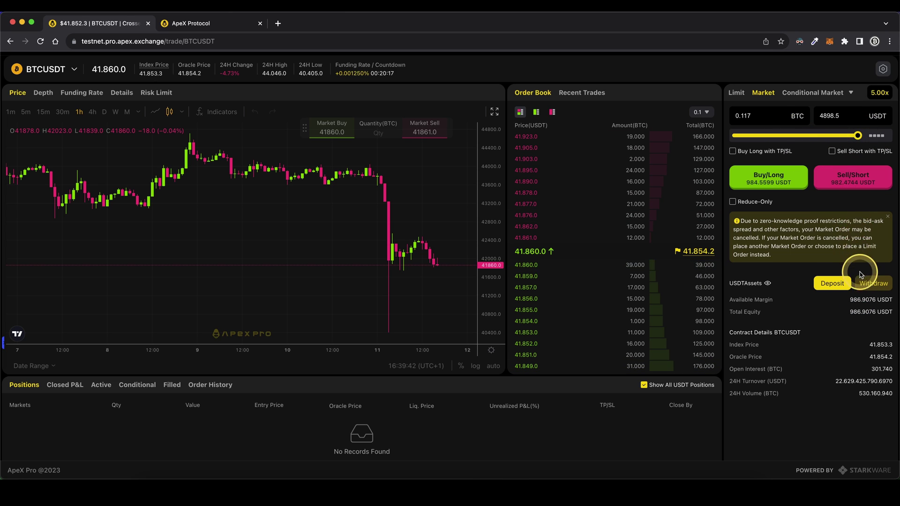
{"action": "mouse_move", "coordinate": [871, 283]}
{"action": "left_mouse_down"}
{"action": "mouse_move", "coordinate": [855, 288]}
{"action": "mouse_move", "coordinate": [773, 195]}
{"action": "left_mouse_up"}
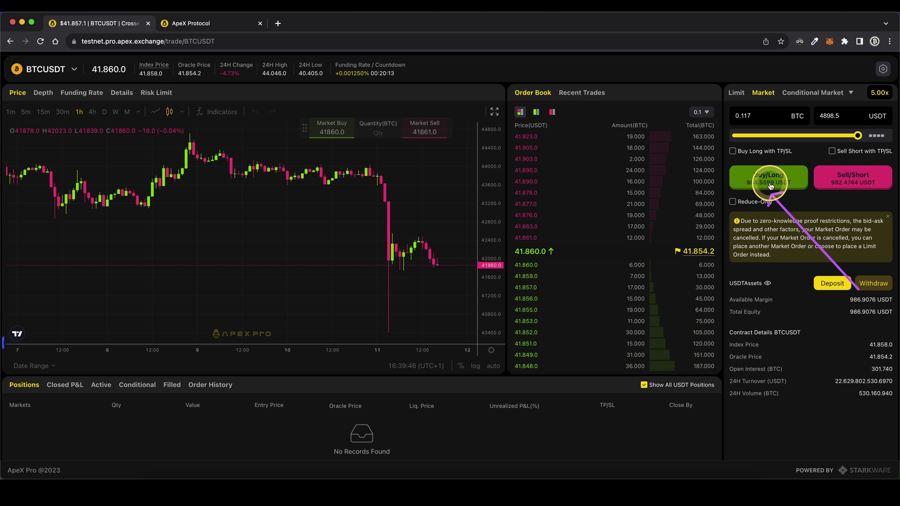
{"action": "mouse_move", "coordinate": [796, 184]}
{"action": "left_mouse_down"}
{"action": "mouse_move", "coordinate": [869, 115]}
{"action": "mouse_move", "coordinate": [872, 100]}
{"action": "mouse_move", "coordinate": [842, 113]}
{"action": "left_mouse_up"}
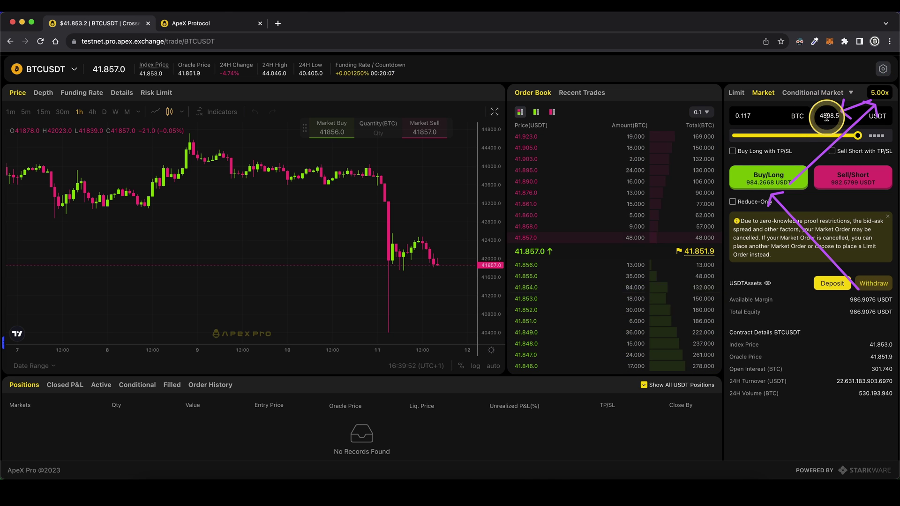
{"action": "key", "text": "Escape"}
{"action": "left_click", "coordinate": [875, 136]}
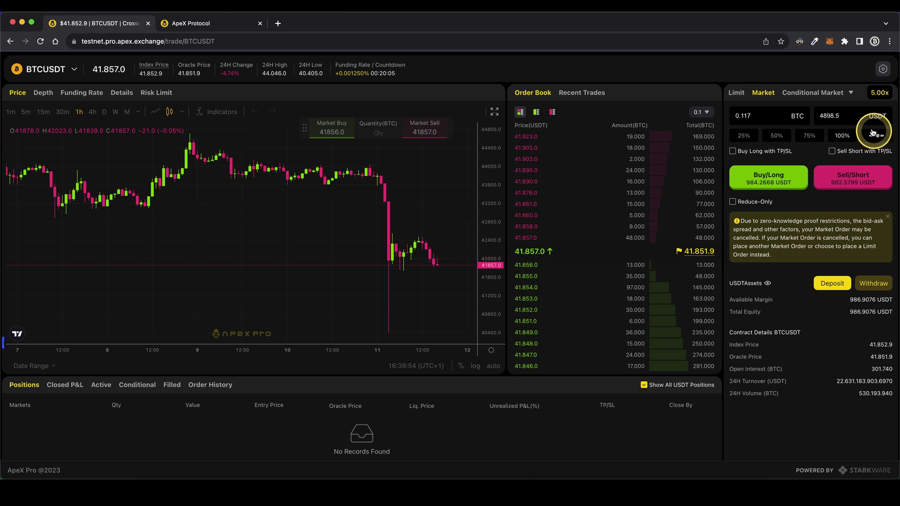
- Set the market order value to 502 USDT
{"action": "left_click_drag", "start_coordinate": [843, 116], "coordinate": [804, 117]}
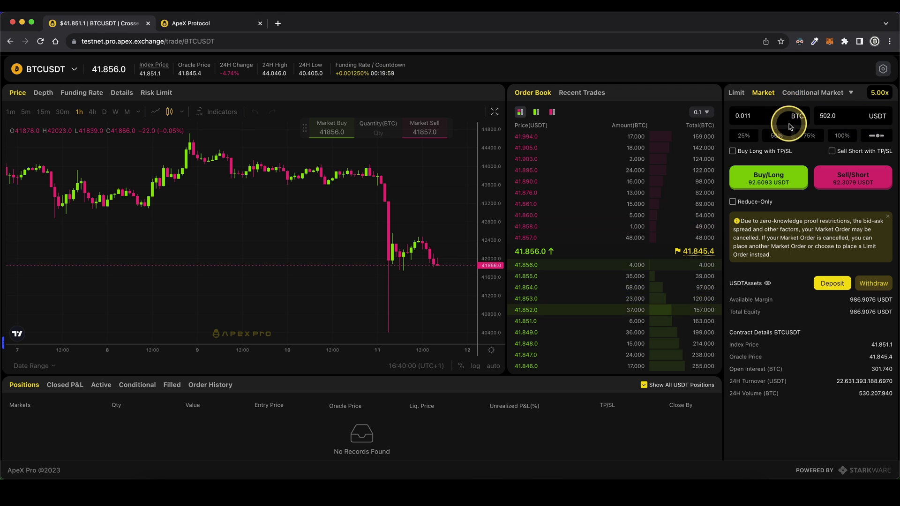
{"action": "left_click_drag", "start_coordinate": [833, 142], "coordinate": [845, 160]}
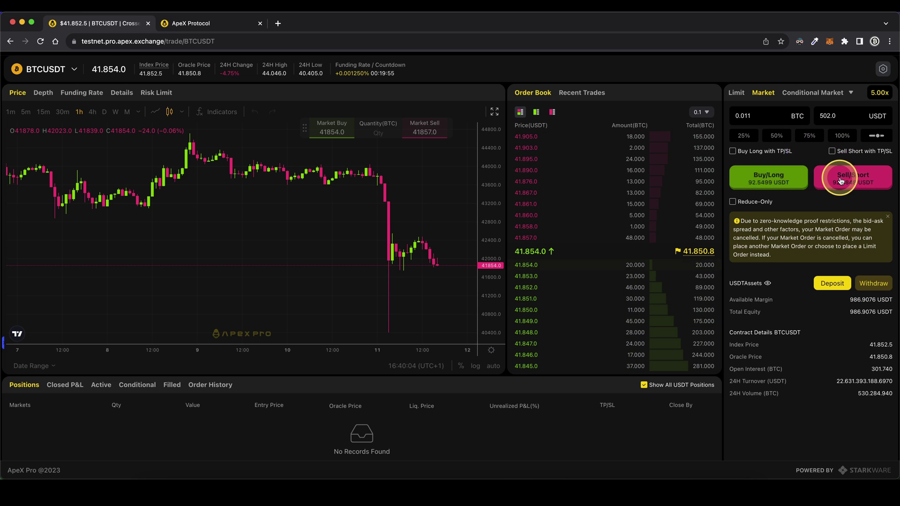
- Enable take profit and stop loss for the long order and set the take profit to 25% ROI
{"action": "left_click", "coordinate": [733, 152]}
{"action": "left_click_drag", "start_coordinate": [803, 159], "coordinate": [791, 164]}
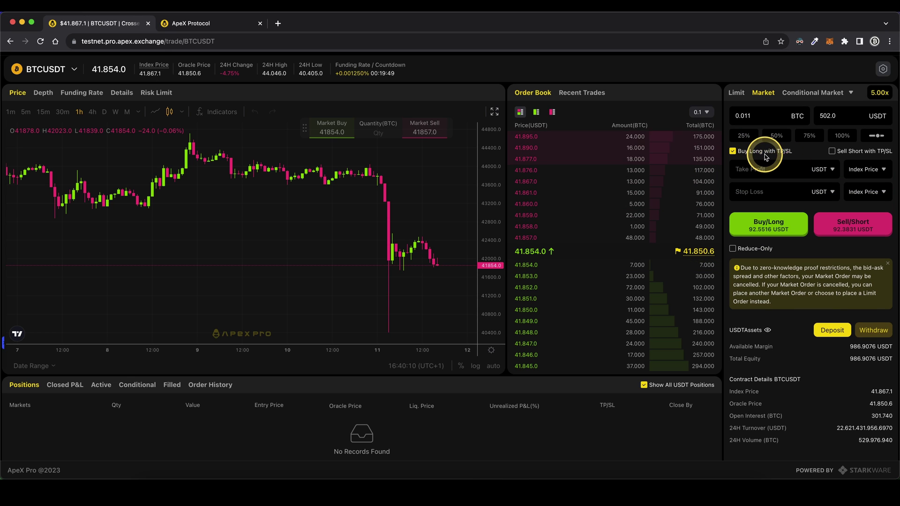
{"action": "mouse_move", "coordinate": [752, 170]}
{"action": "left_mouse_down"}
{"action": "mouse_move", "coordinate": [568, 375]}
{"action": "mouse_move", "coordinate": [614, 415]}
{"action": "left_mouse_up"}
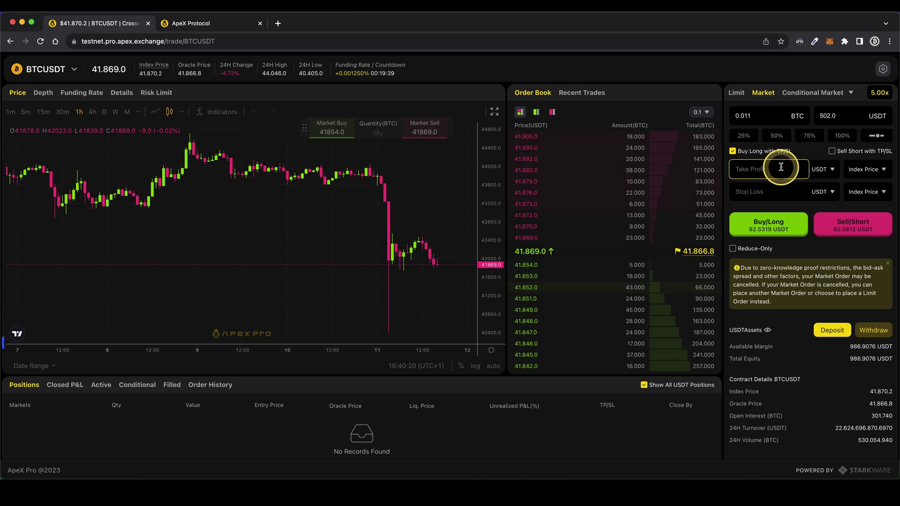
{"action": "left_click", "coordinate": [818, 171]}
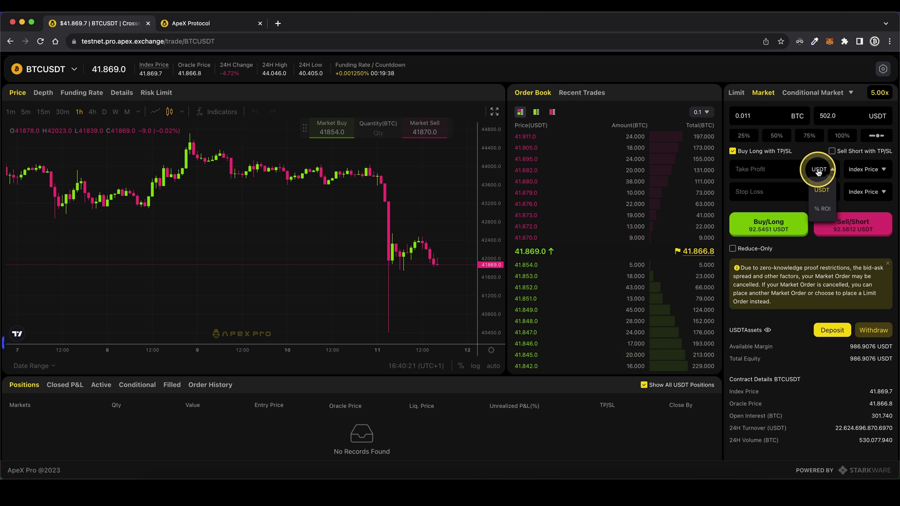
{"action": "left_click", "coordinate": [827, 206]}
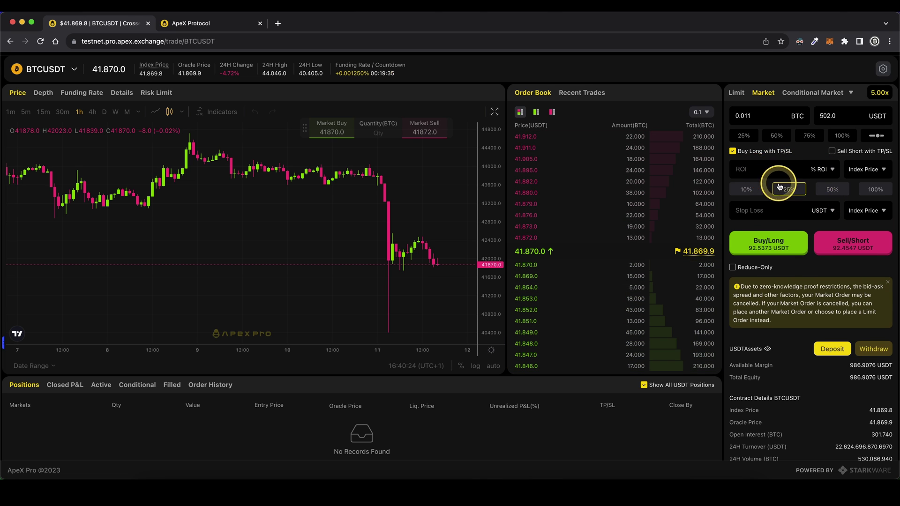
{"action": "left_click", "coordinate": [788, 190]}
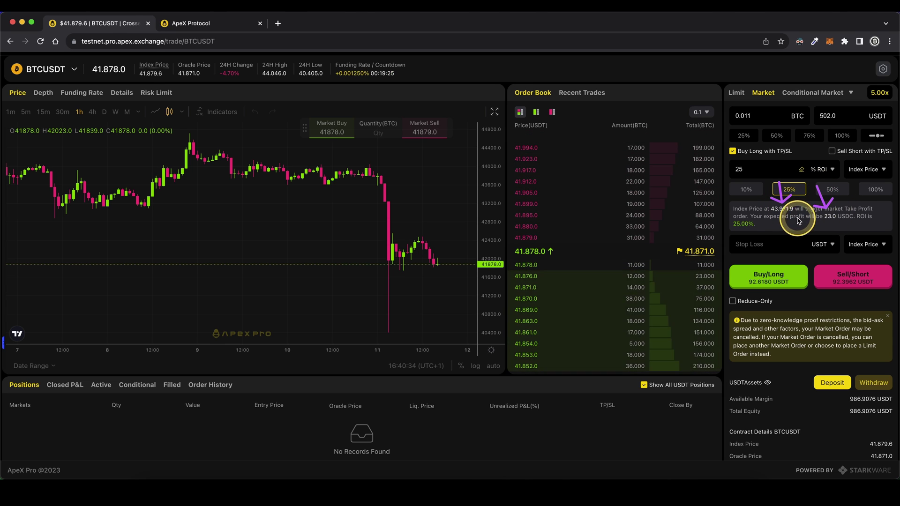
{"action": "left_click_drag", "start_coordinate": [794, 216], "coordinate": [761, 226]}
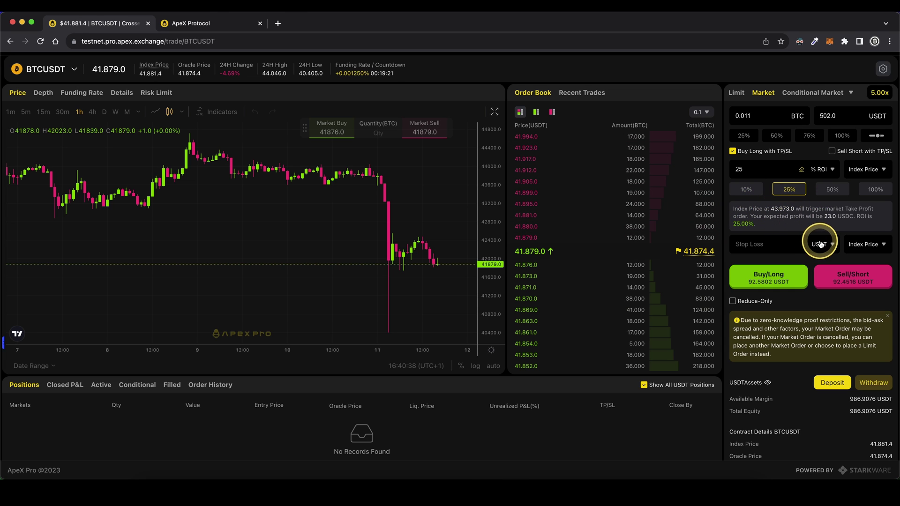
- Set the long order's stop loss to an index price of 40800 USDT
{"action": "left_click", "coordinate": [759, 243]}
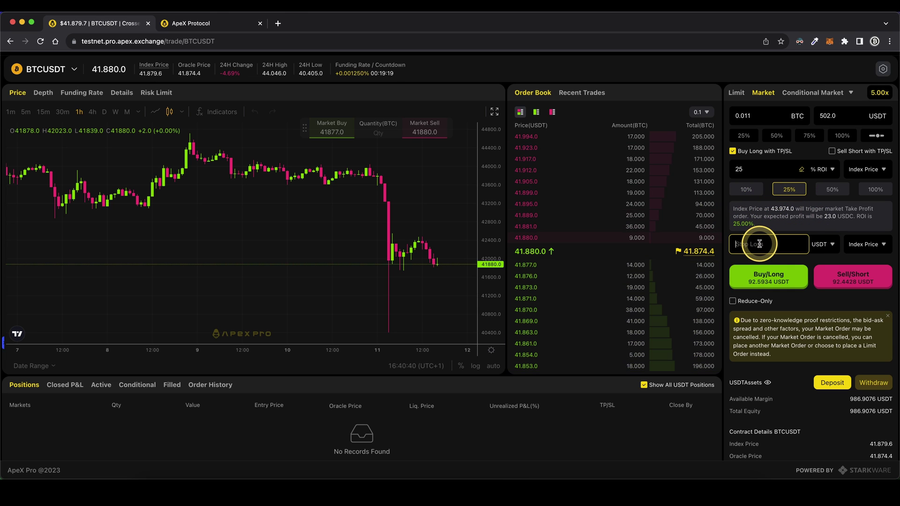
{"action": "type", "text": "40800"}
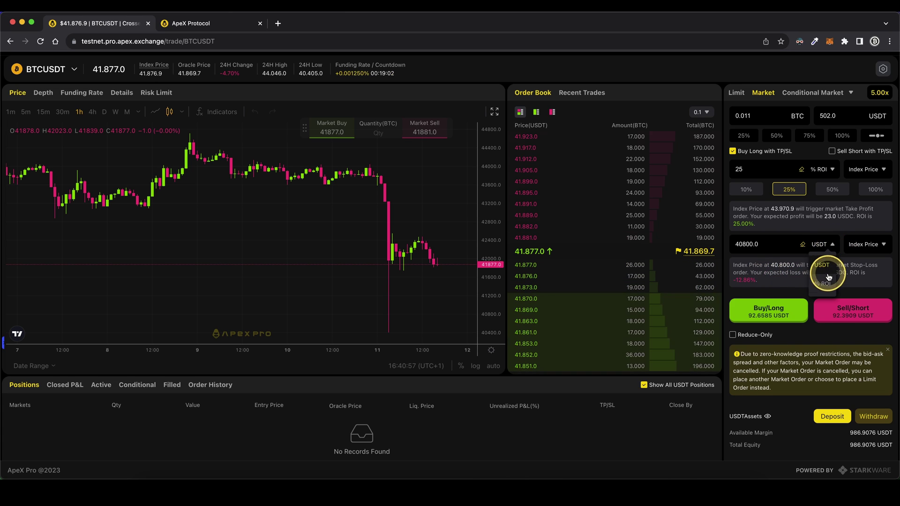
- Change the long order's stop loss to 10% ROI and place the market buy order
{"action": "left_click", "coordinate": [822, 283]}
{"action": "left_click", "coordinate": [746, 265]}
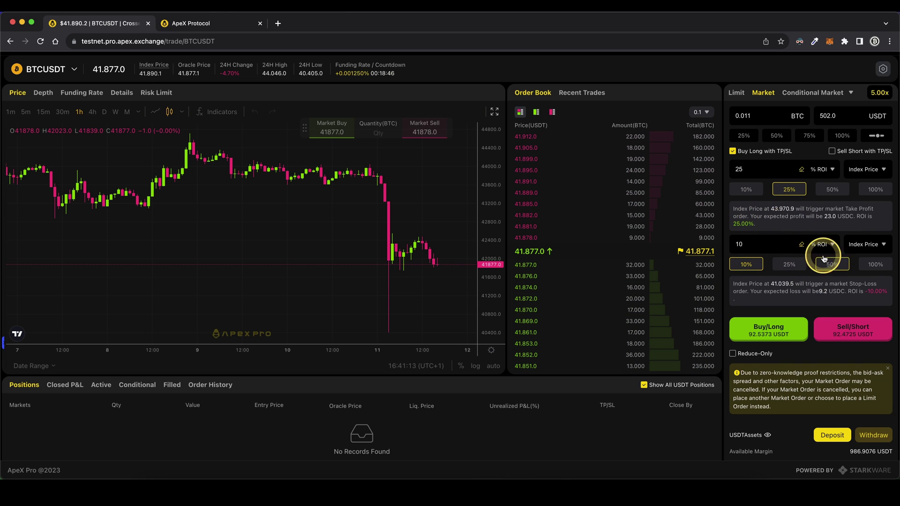
{"action": "left_click", "coordinate": [773, 193]}
{"action": "left_click", "coordinate": [784, 331]}
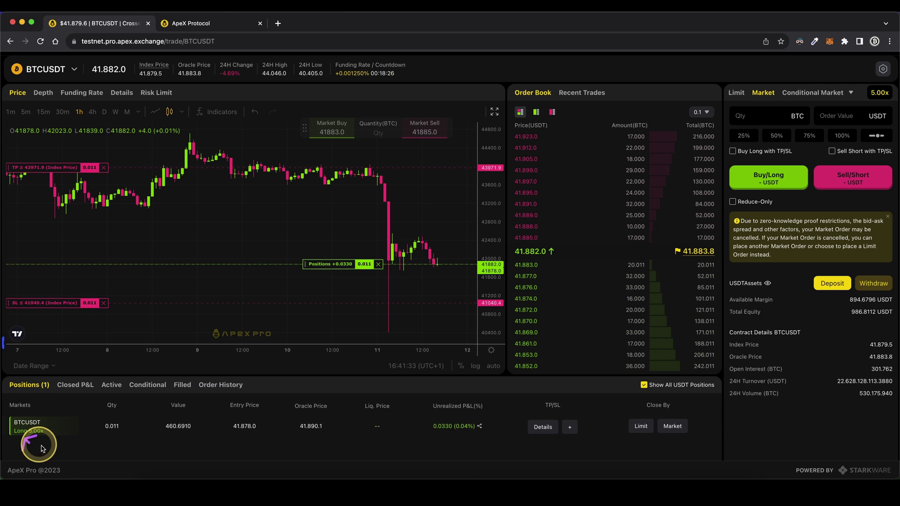
- Examine the open BTCUSDT long's value, entry price, liquidation price and unrealized P&L, its chart TP/SL lines, and the account margin
{"action": "left_click", "coordinate": [90, 429]}
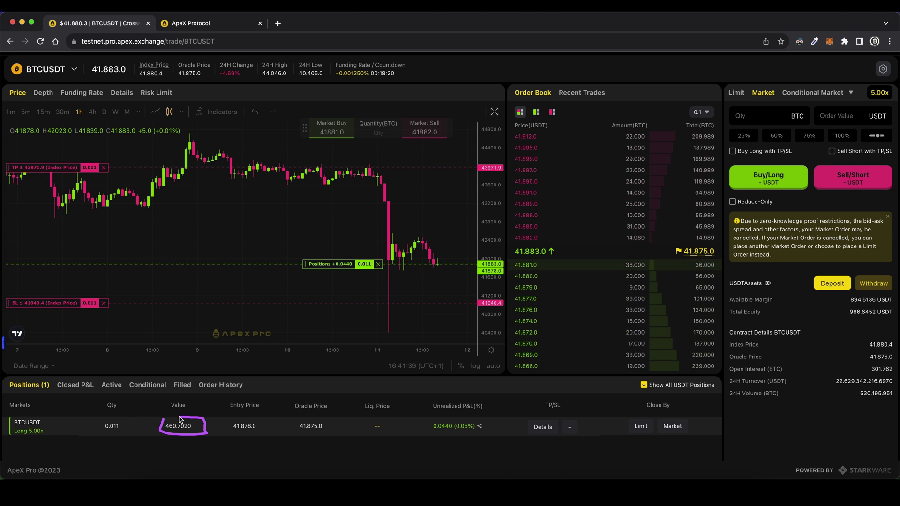
{"action": "left_click", "coordinate": [231, 426]}
{"action": "mouse_move", "coordinate": [263, 427]}
{"action": "left_mouse_down"}
{"action": "mouse_move", "coordinate": [230, 421]}
{"action": "mouse_move", "coordinate": [431, 311]}
{"action": "mouse_move", "coordinate": [458, 273]}
{"action": "left_mouse_up"}
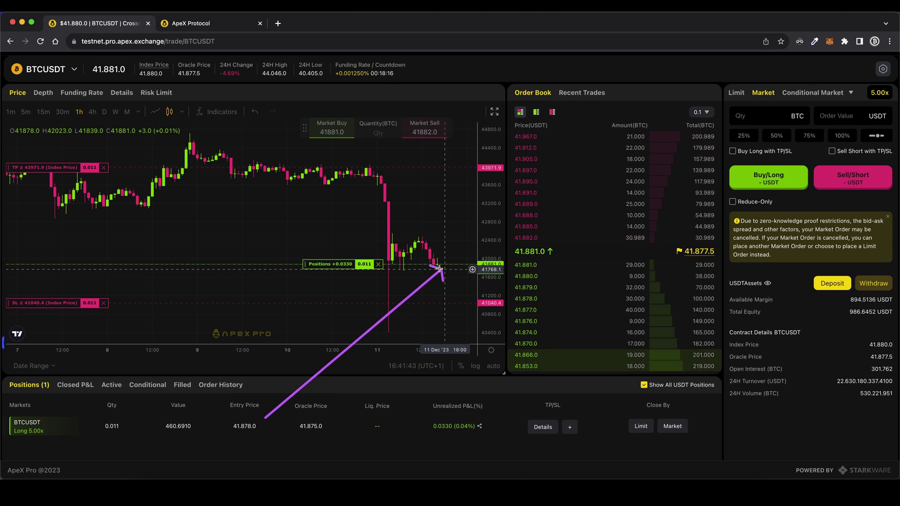
{"action": "left_click", "coordinate": [437, 267]}
{"action": "left_click", "coordinate": [347, 363]}
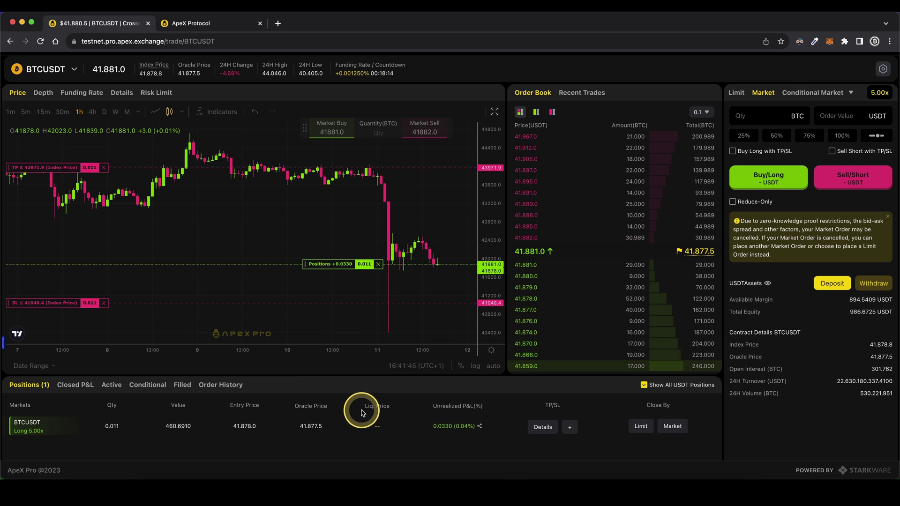
{"action": "mouse_move", "coordinate": [404, 432]}
{"action": "left_mouse_down"}
{"action": "mouse_move", "coordinate": [360, 395]}
{"action": "mouse_move", "coordinate": [376, 396]}
{"action": "mouse_move", "coordinate": [154, 319]}
{"action": "mouse_move", "coordinate": [71, 307]}
{"action": "mouse_move", "coordinate": [93, 297]}
{"action": "left_mouse_up"}
{"action": "left_click_drag", "start_coordinate": [427, 266], "coordinate": [451, 328]}
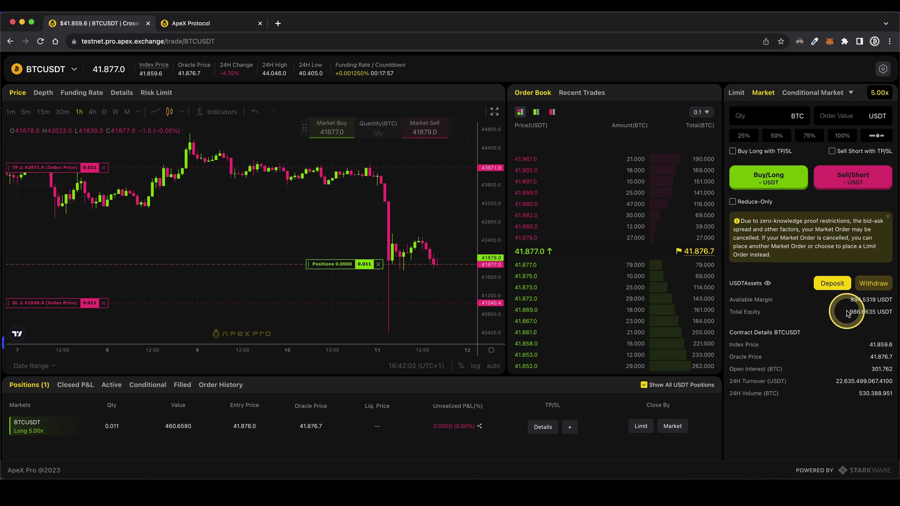
{"action": "left_click_drag", "start_coordinate": [848, 296], "coordinate": [848, 300]}
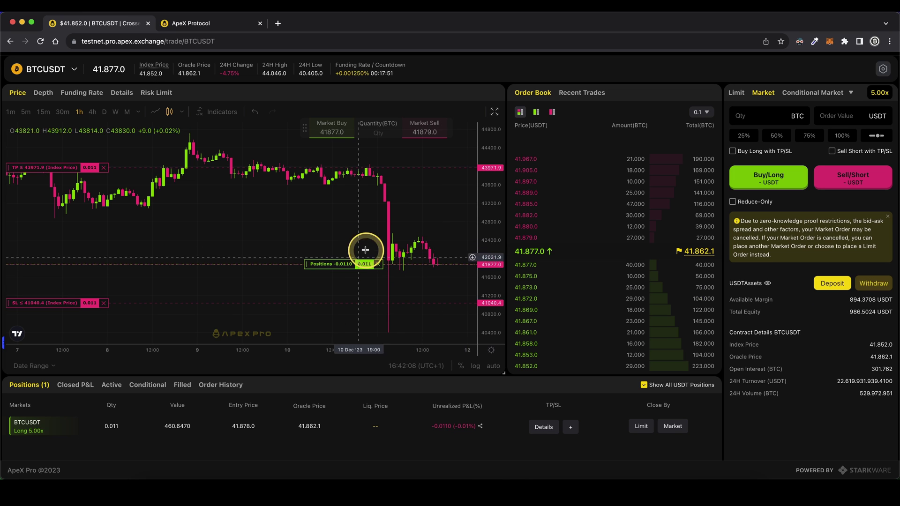
{"action": "mouse_move", "coordinate": [355, 403]}
{"action": "left_mouse_down"}
{"action": "mouse_move", "coordinate": [356, 415]}
{"action": "mouse_move", "coordinate": [402, 403]}
{"action": "left_mouse_up"}
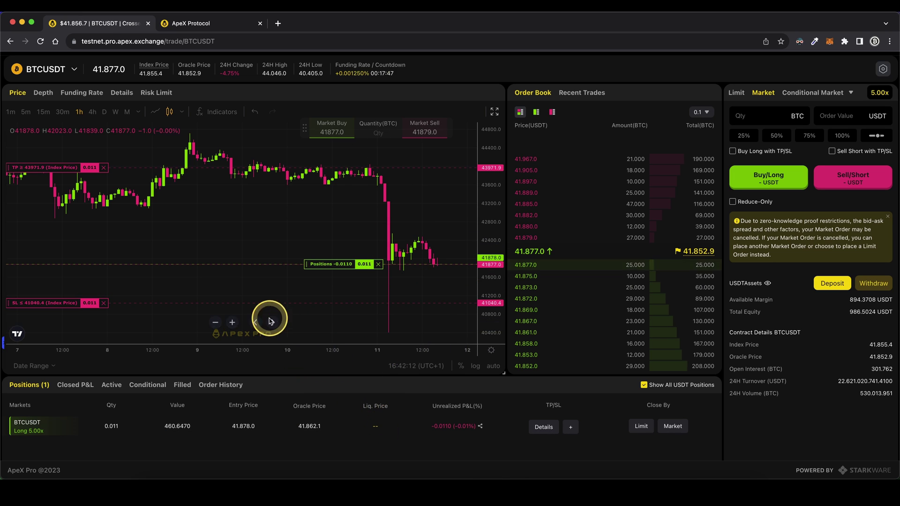
{"action": "mouse_move", "coordinate": [100, 293]}
{"action": "left_mouse_down"}
{"action": "mouse_move", "coordinate": [26, 305]}
{"action": "mouse_move", "coordinate": [99, 310]}
{"action": "mouse_move", "coordinate": [80, 288]}
{"action": "left_mouse_up"}
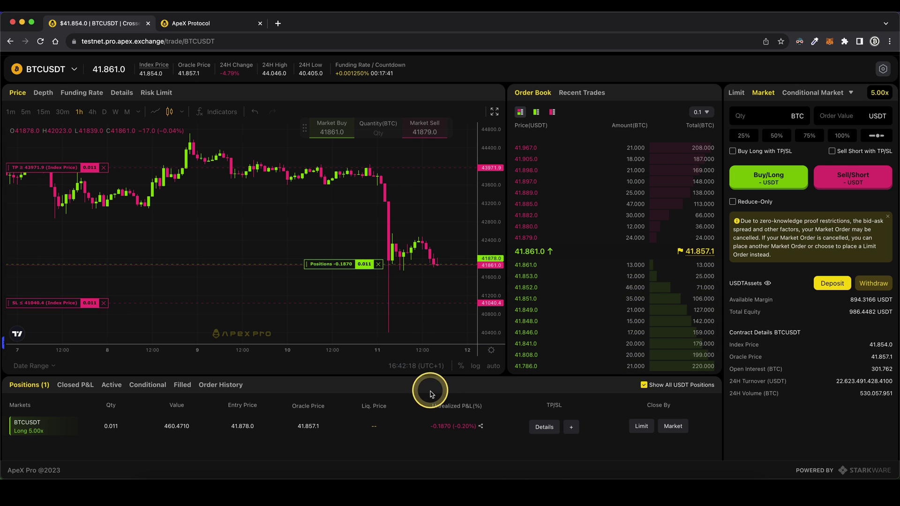
{"action": "left_click_drag", "start_coordinate": [425, 398], "coordinate": [431, 440]}
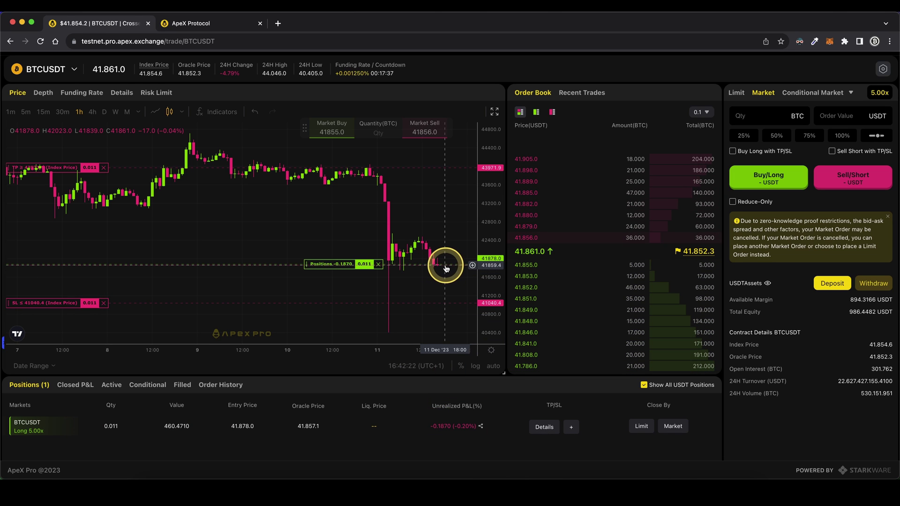
{"action": "left_click_drag", "start_coordinate": [439, 417], "coordinate": [428, 432]}
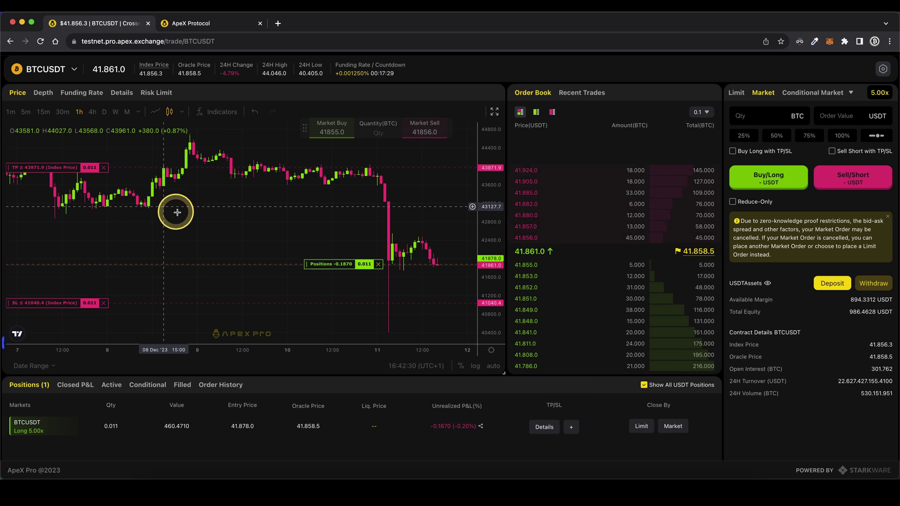
{"action": "left_click_drag", "start_coordinate": [190, 215], "coordinate": [80, 175]}
{"action": "mouse_move", "coordinate": [238, 243]}
{"action": "left_mouse_down"}
{"action": "mouse_move", "coordinate": [161, 288]}
{"action": "mouse_move", "coordinate": [123, 296]}
{"action": "left_mouse_up"}
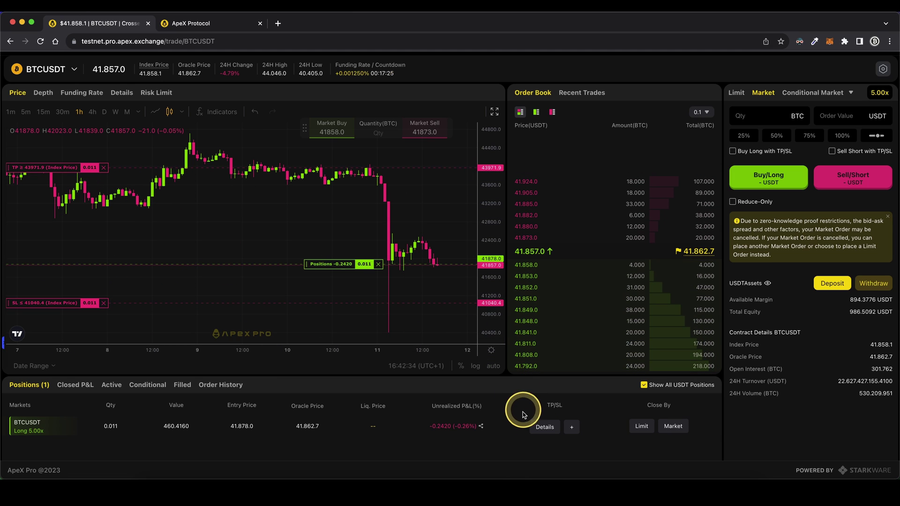
- Review the position's existing TP/SL orders and the form for adding more, closing both without changes
{"action": "left_click", "coordinate": [541, 425]}
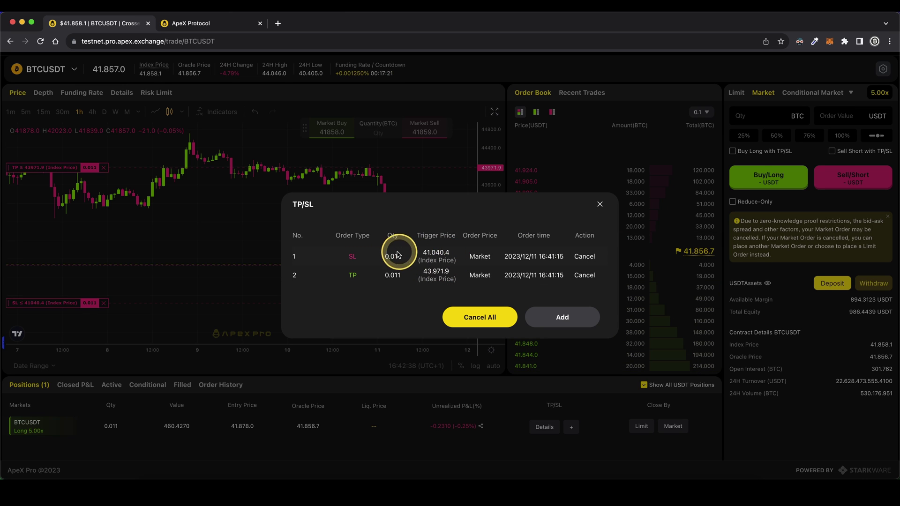
{"action": "mouse_move", "coordinate": [383, 256]}
{"action": "left_mouse_down"}
{"action": "mouse_move", "coordinate": [402, 259]}
{"action": "mouse_move", "coordinate": [140, 393]}
{"action": "mouse_move", "coordinate": [126, 416]}
{"action": "mouse_move", "coordinate": [141, 414]}
{"action": "left_mouse_up"}
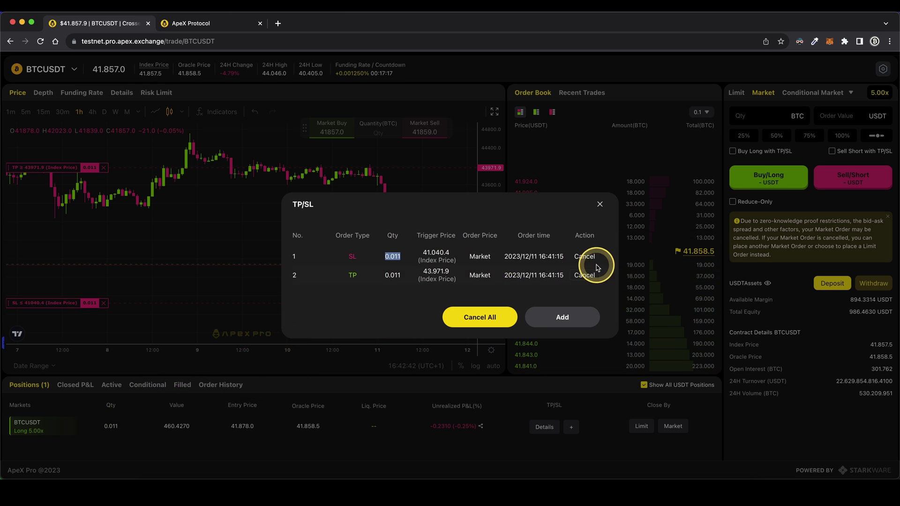
{"action": "left_click", "coordinate": [601, 206]}
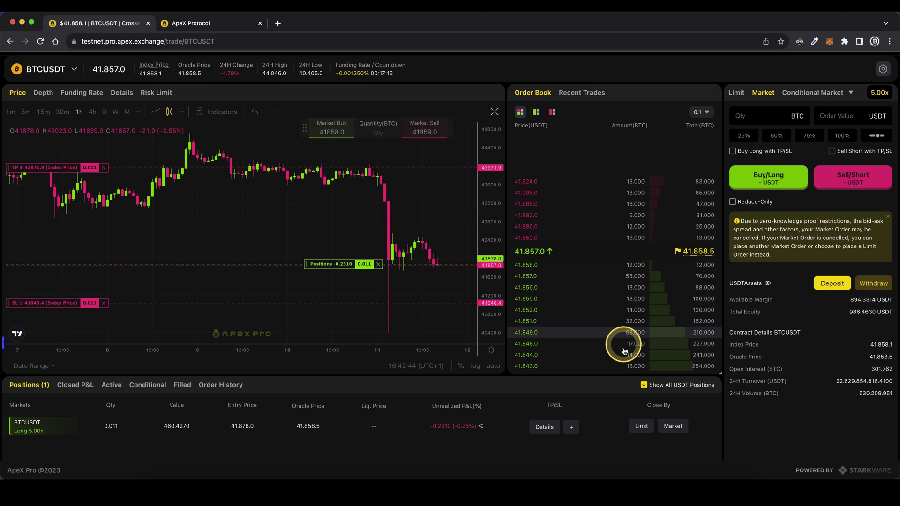
{"action": "left_click", "coordinate": [573, 427]}
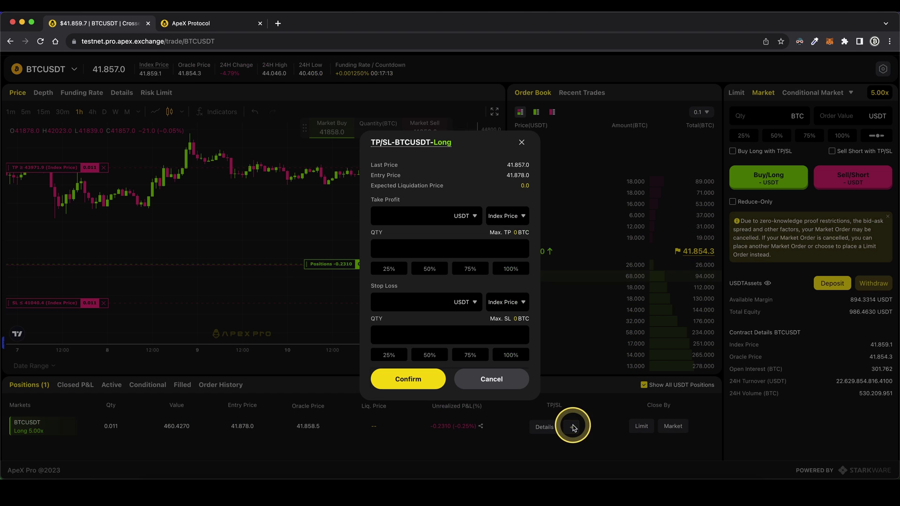
{"action": "left_click", "coordinate": [435, 223]}
{"action": "left_click", "coordinate": [522, 142]}
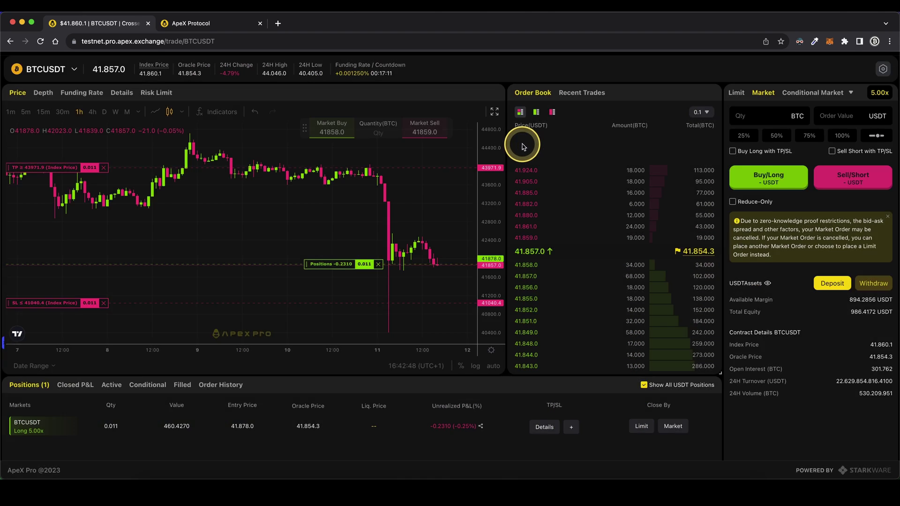
- Move the position's take profit trigger on the chart to 43239.3 and confirm the price change
{"action": "left_click_drag", "start_coordinate": [16, 169], "coordinate": [21, 203]}
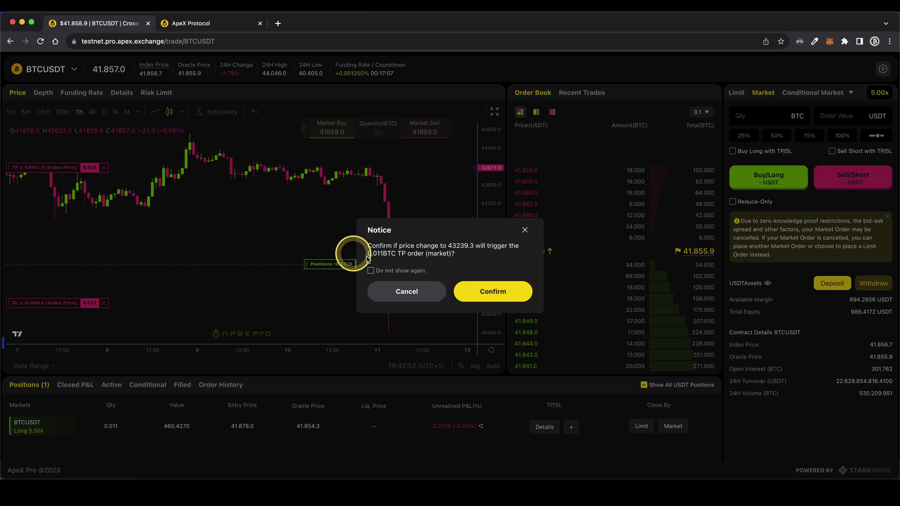
{"action": "left_click", "coordinate": [482, 290]}
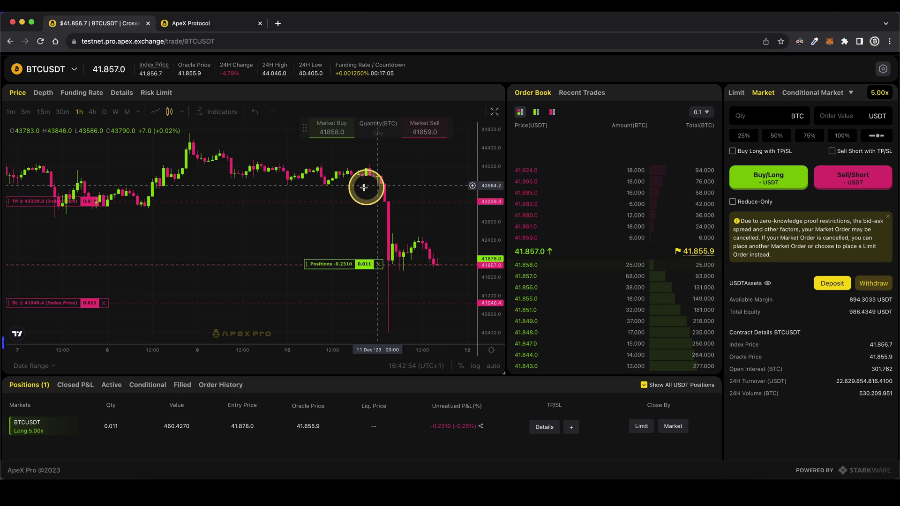
{"action": "left_click_drag", "start_coordinate": [240, 263], "coordinate": [296, 209]}
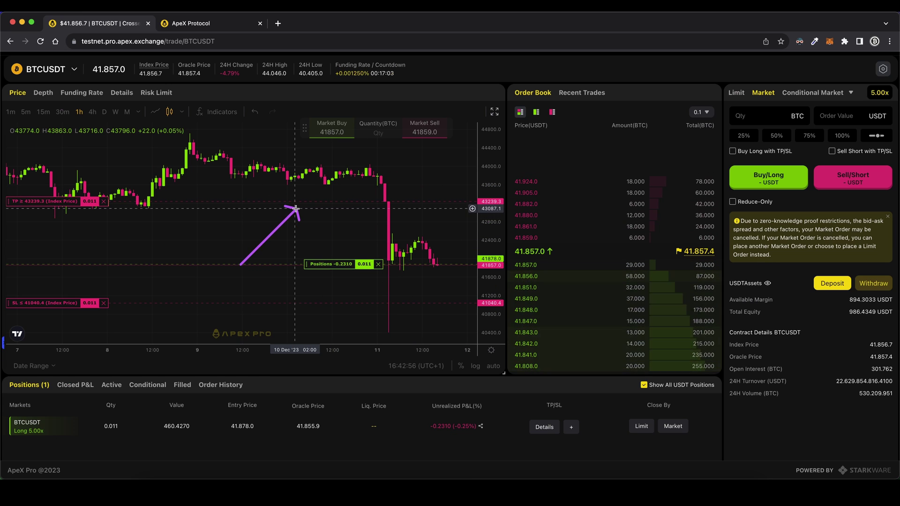
{"action": "left_click_drag", "start_coordinate": [234, 269], "coordinate": [247, 291]}
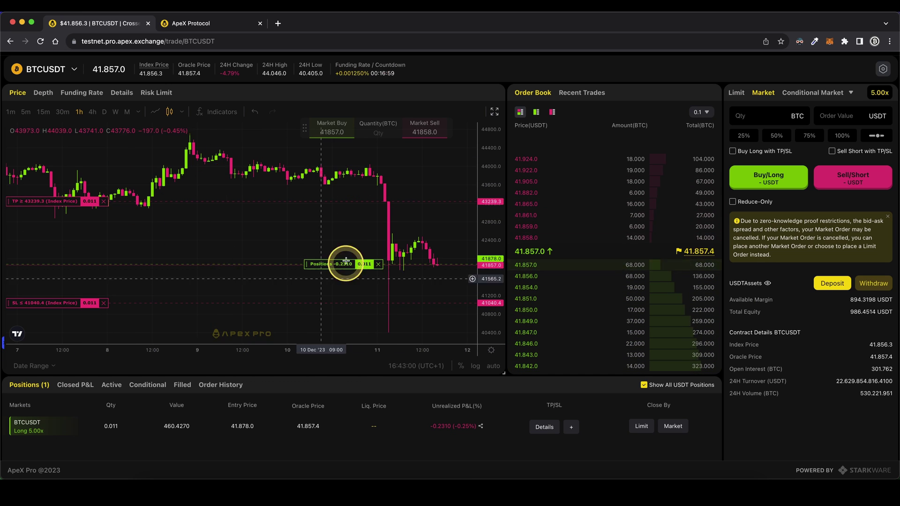
{"action": "left_click_drag", "start_coordinate": [325, 236], "coordinate": [224, 216]}
{"action": "mouse_move", "coordinate": [376, 236]}
{"action": "left_mouse_down"}
{"action": "mouse_move", "coordinate": [331, 235]}
{"action": "mouse_move", "coordinate": [415, 244]}
{"action": "mouse_move", "coordinate": [357, 230]}
{"action": "mouse_move", "coordinate": [359, 214]}
{"action": "mouse_move", "coordinate": [397, 186]}
{"action": "left_mouse_up"}
{"action": "left_click_drag", "start_coordinate": [363, 252], "coordinate": [397, 274]}
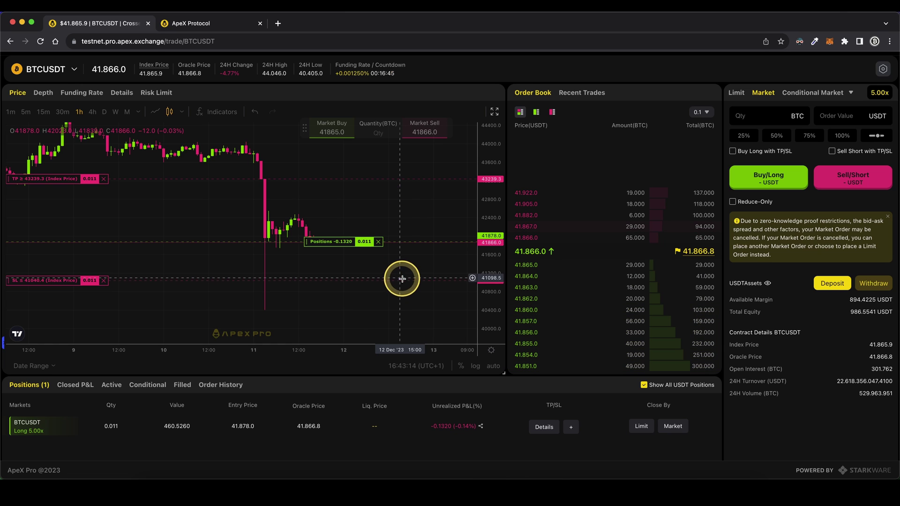
- Close the entire 0.011 BTC long position at market price
{"action": "left_click_drag", "start_coordinate": [609, 361], "coordinate": [658, 403]}
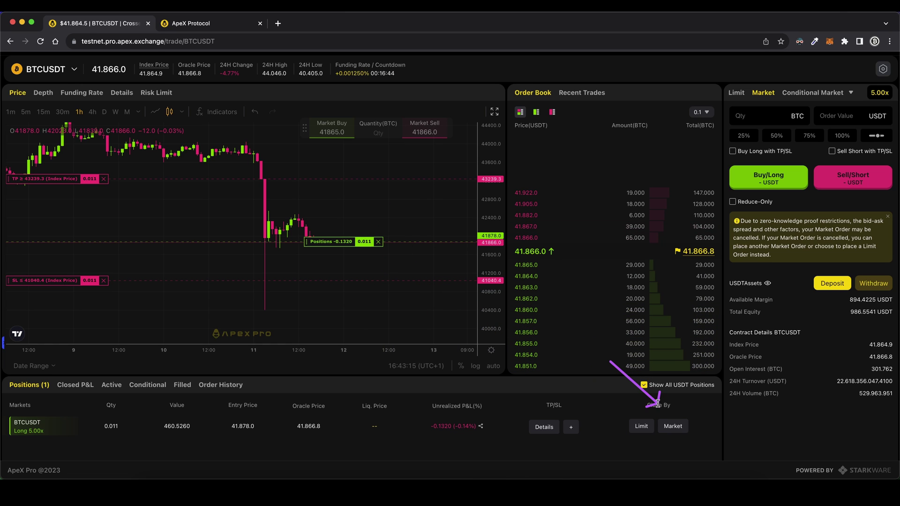
{"action": "left_click", "coordinate": [673, 426]}
{"action": "left_click_drag", "start_coordinate": [522, 275], "coordinate": [544, 278]}
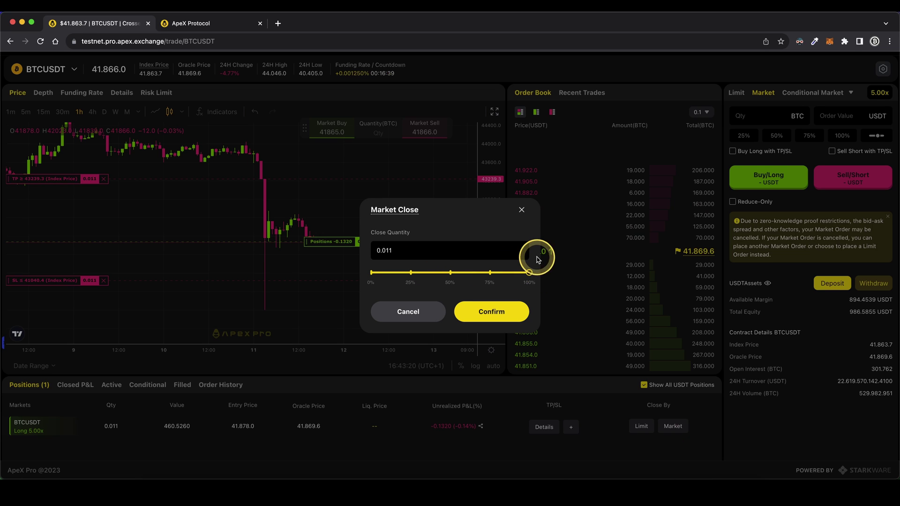
{"action": "left_click", "coordinate": [500, 313]}
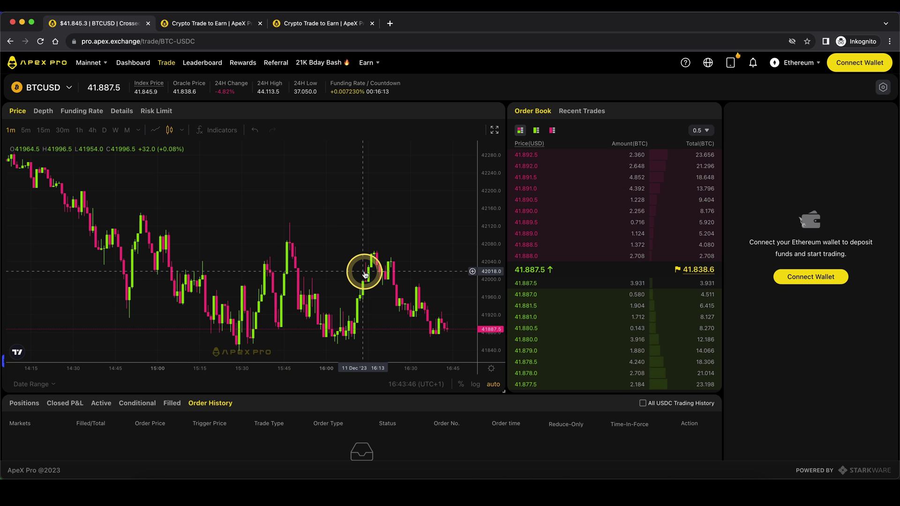
- View the referral cashback page and the trading competition introduction, and return to the mainnet BTCUSD trading page
{"action": "left_click", "coordinate": [304, 28]}
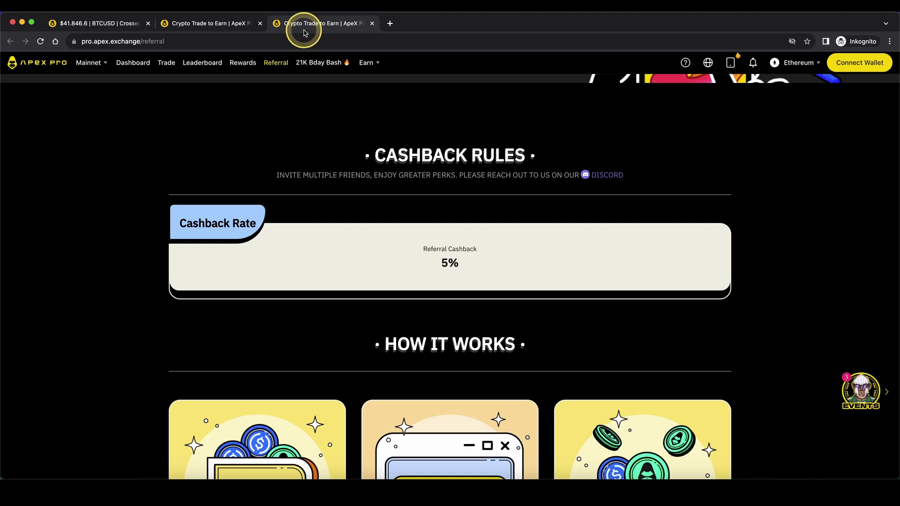
{"action": "left_click", "coordinate": [193, 25]}
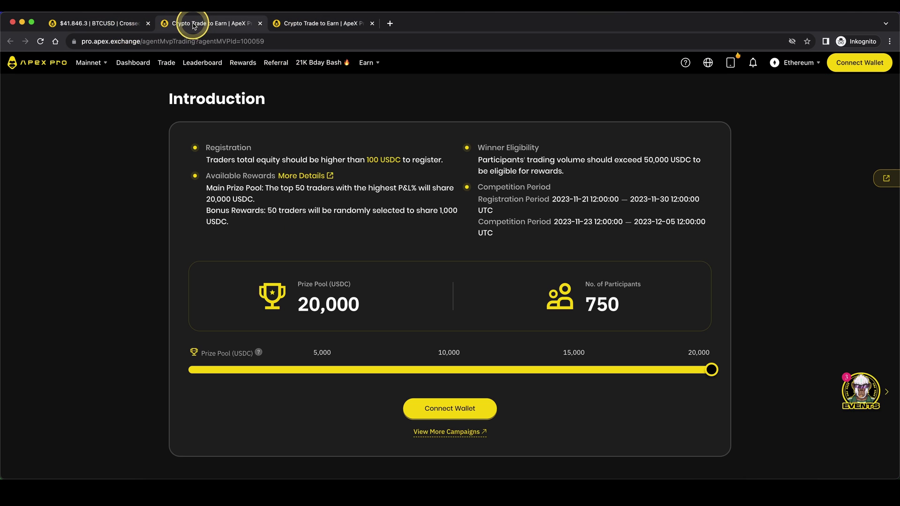
{"action": "left_click", "coordinate": [118, 26]}
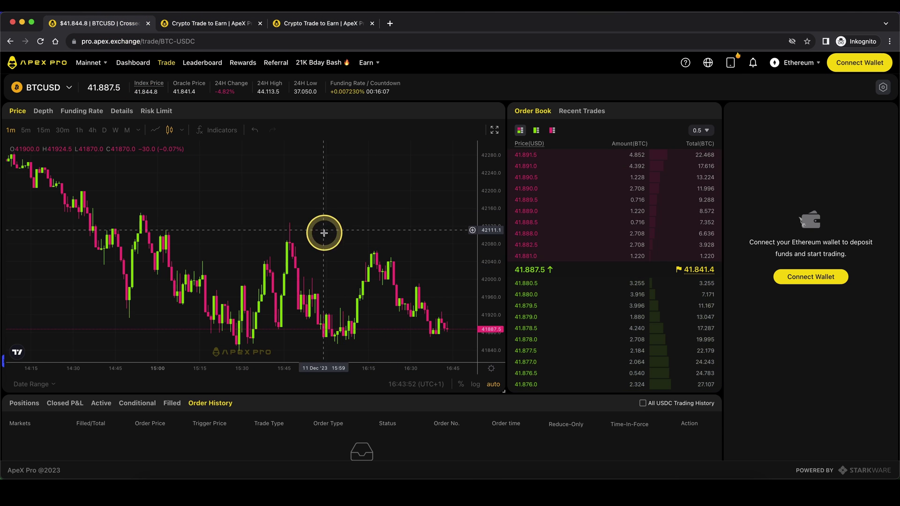